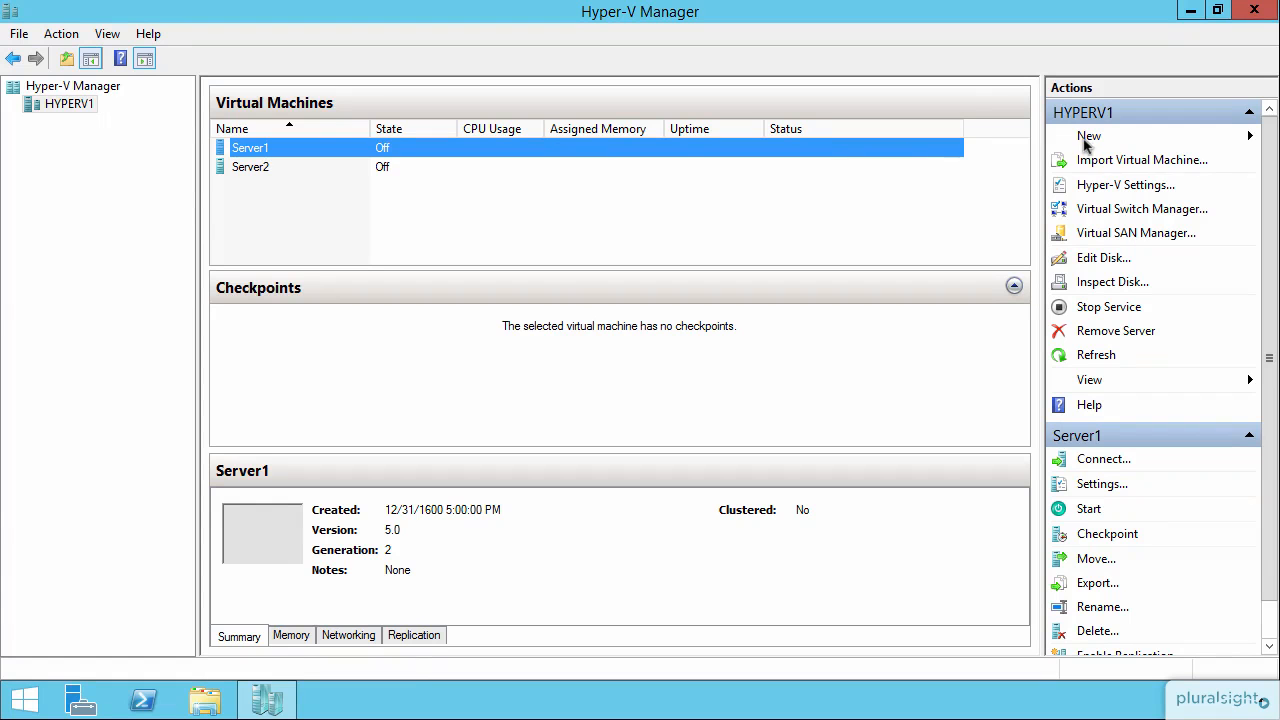
left_click(1088, 141)
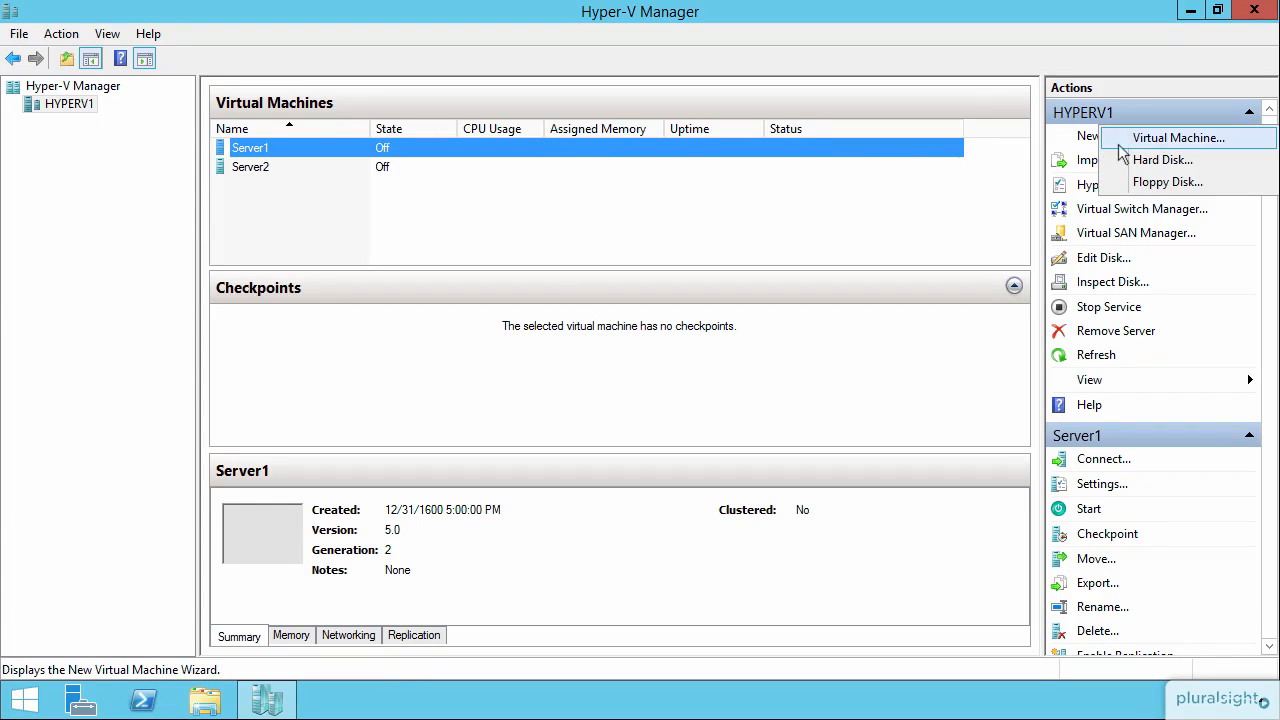
left_click(1145, 162)
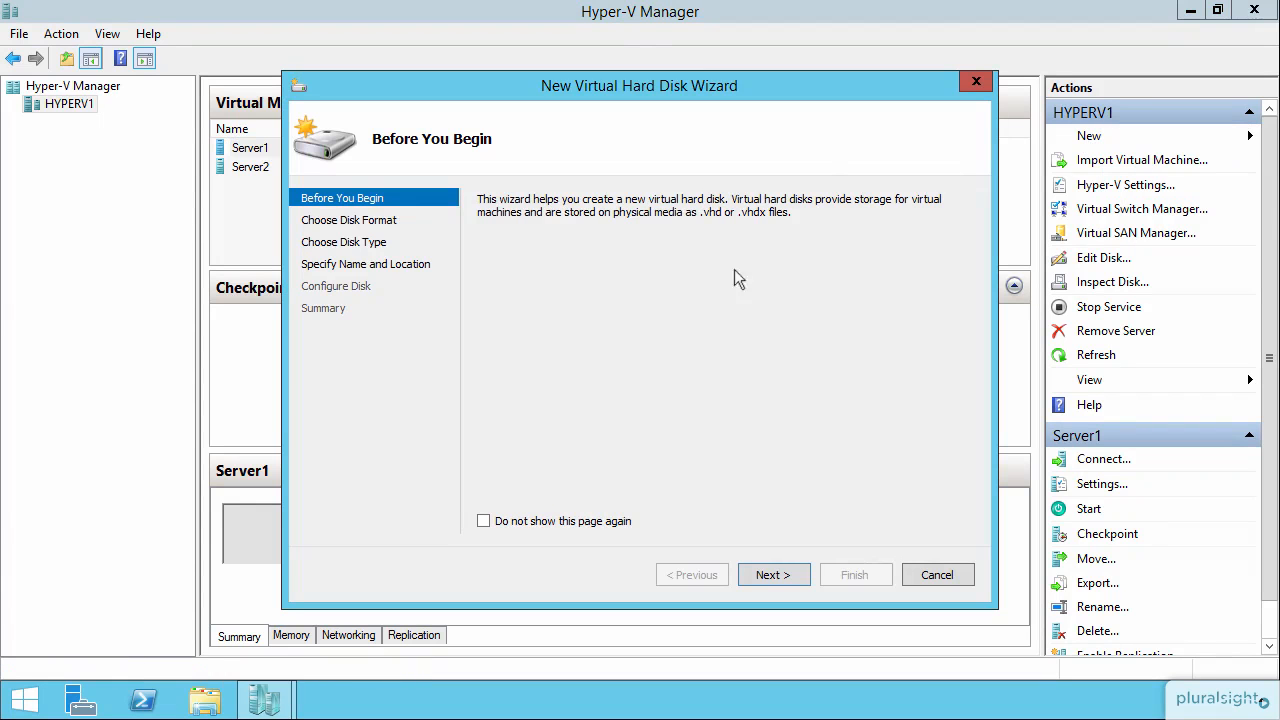
left_click(764, 578)
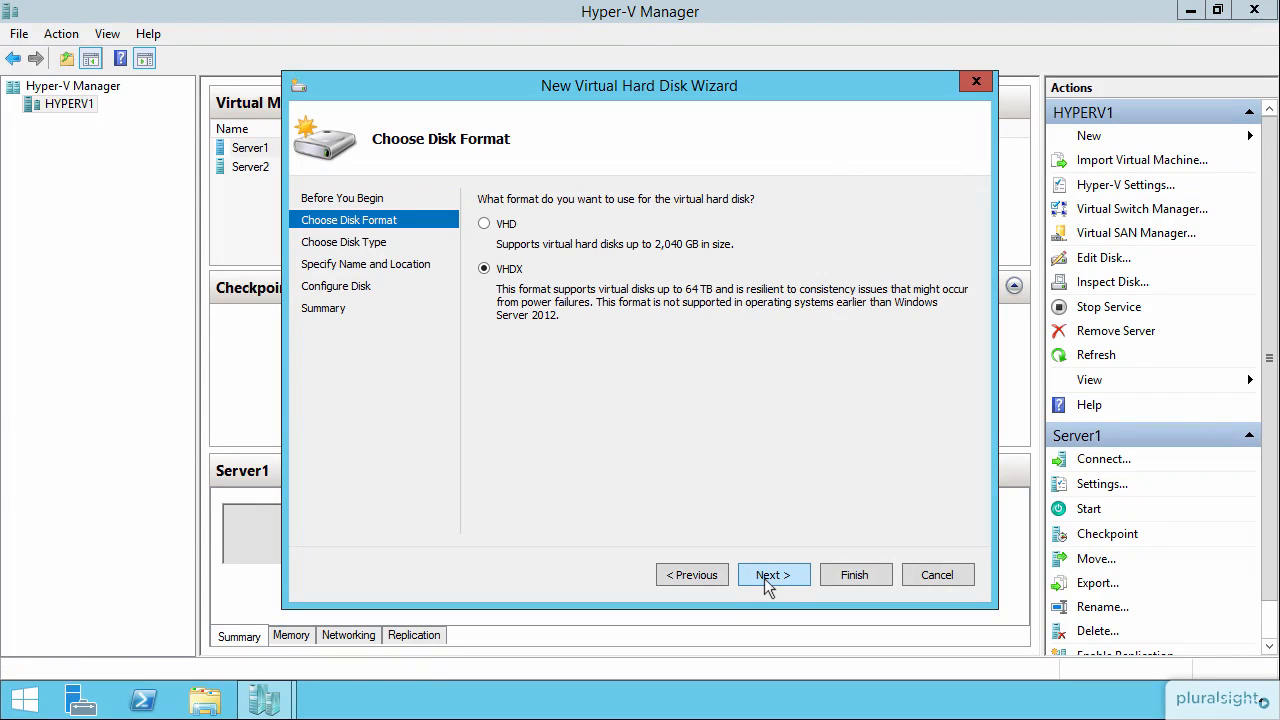
left_click(764, 578)
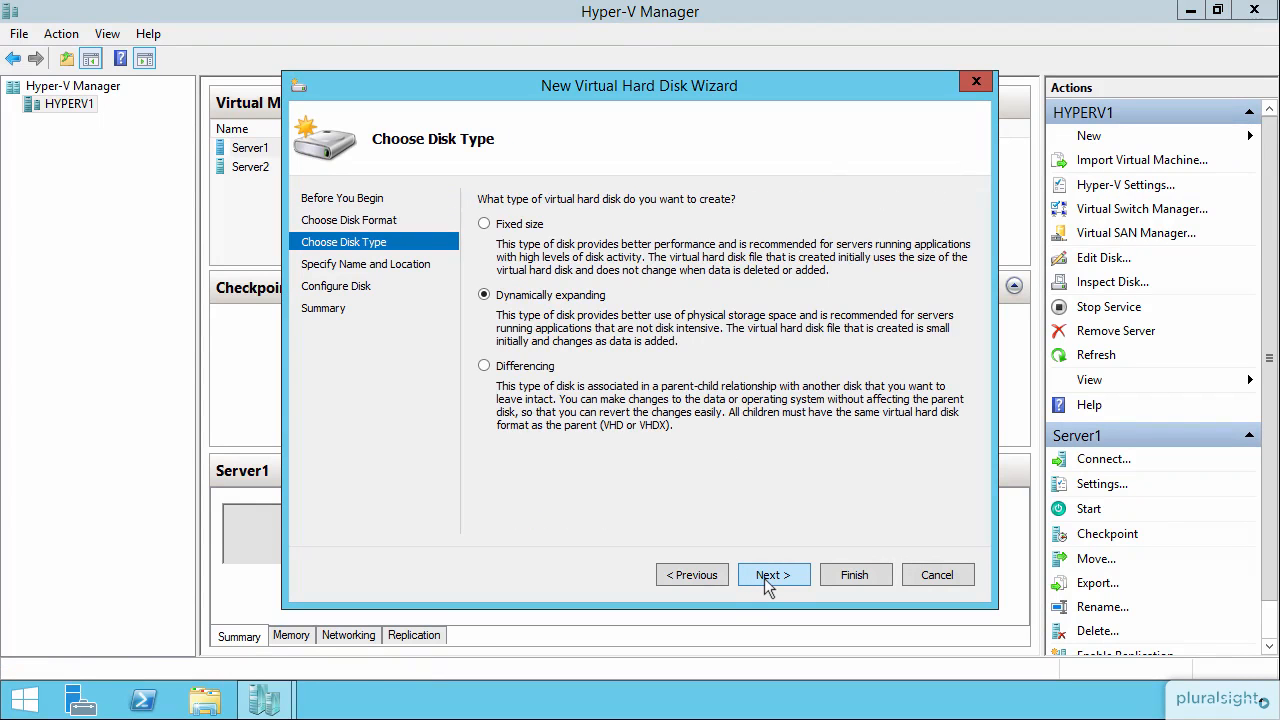
left_click(519, 367)
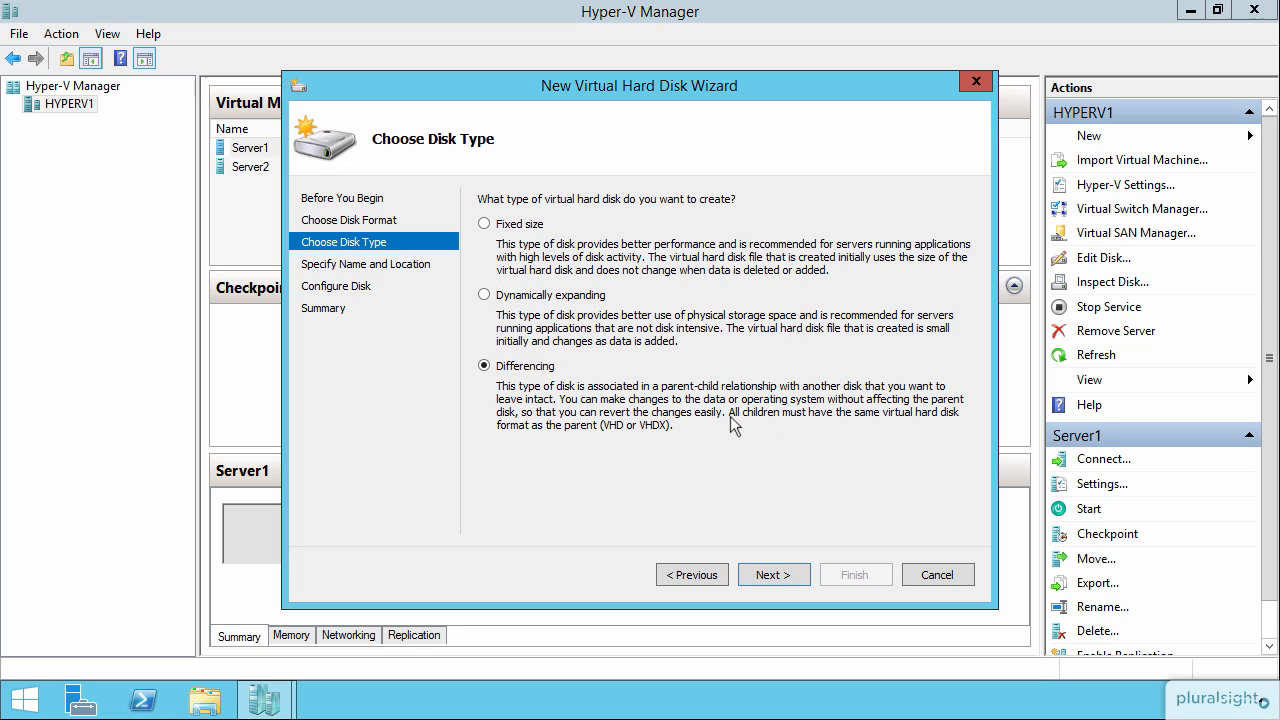
left_click(772, 575)
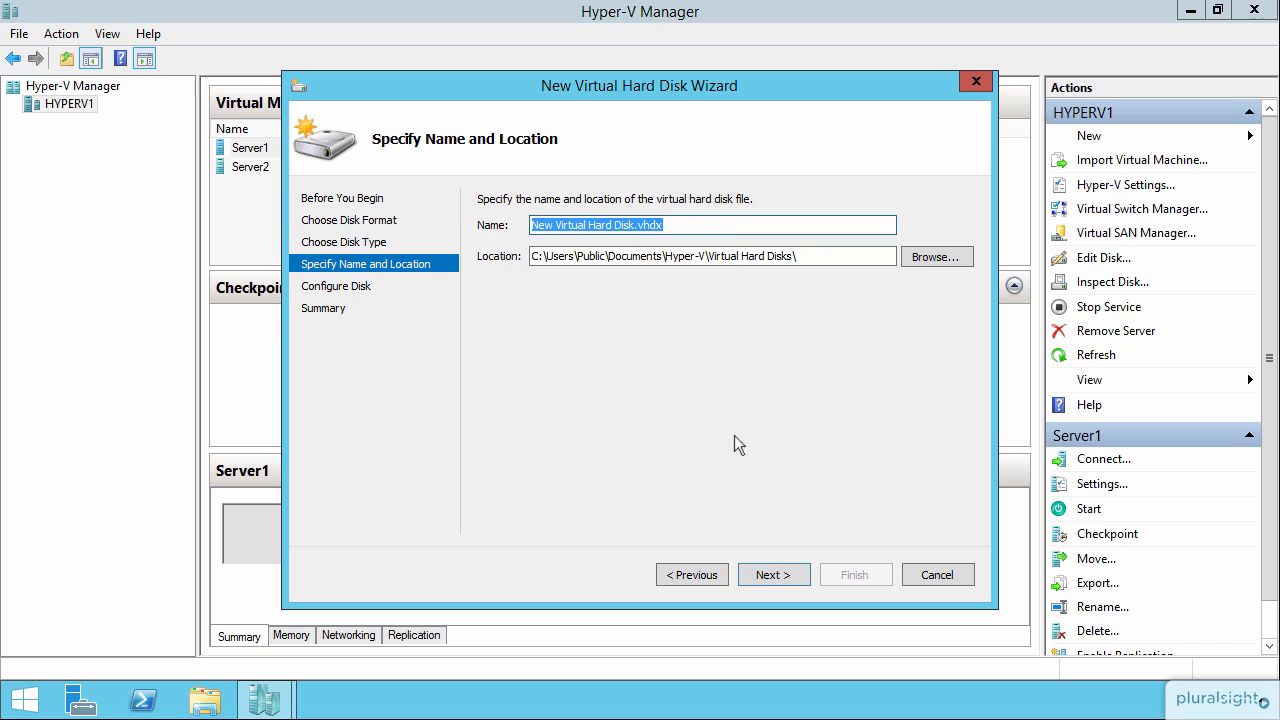
left_click(775, 575)
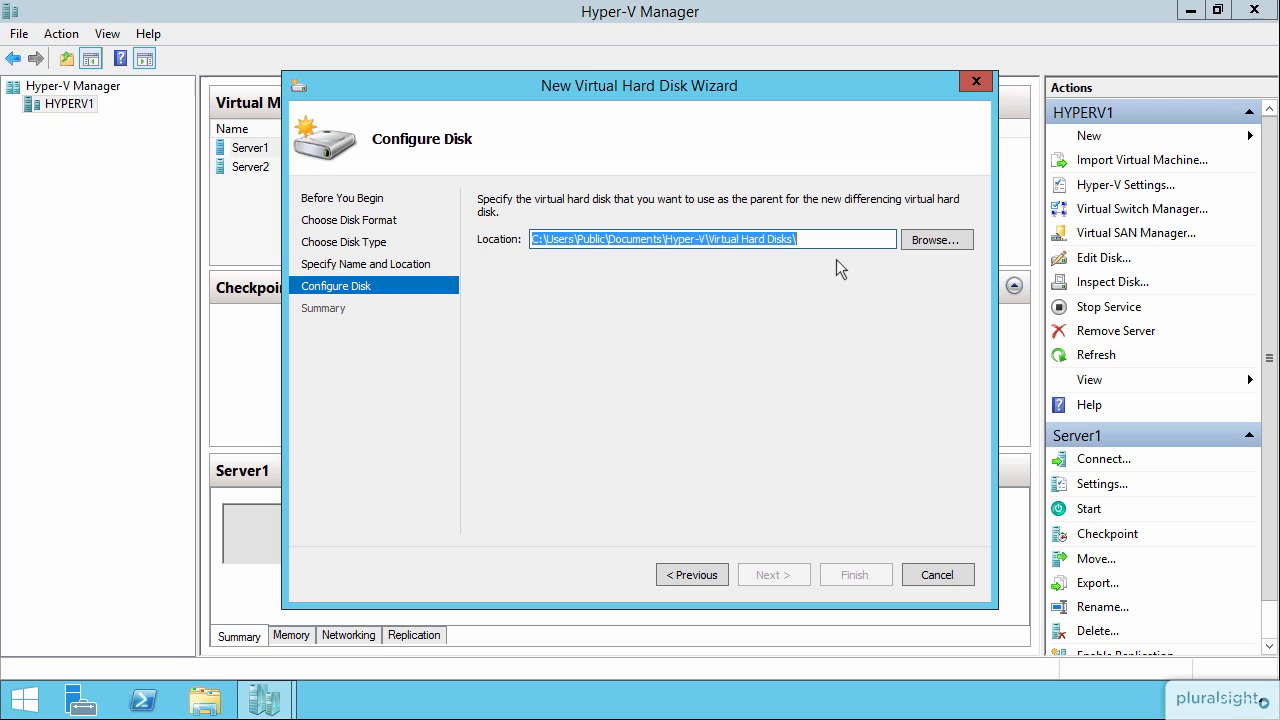
left_click(966, 80)
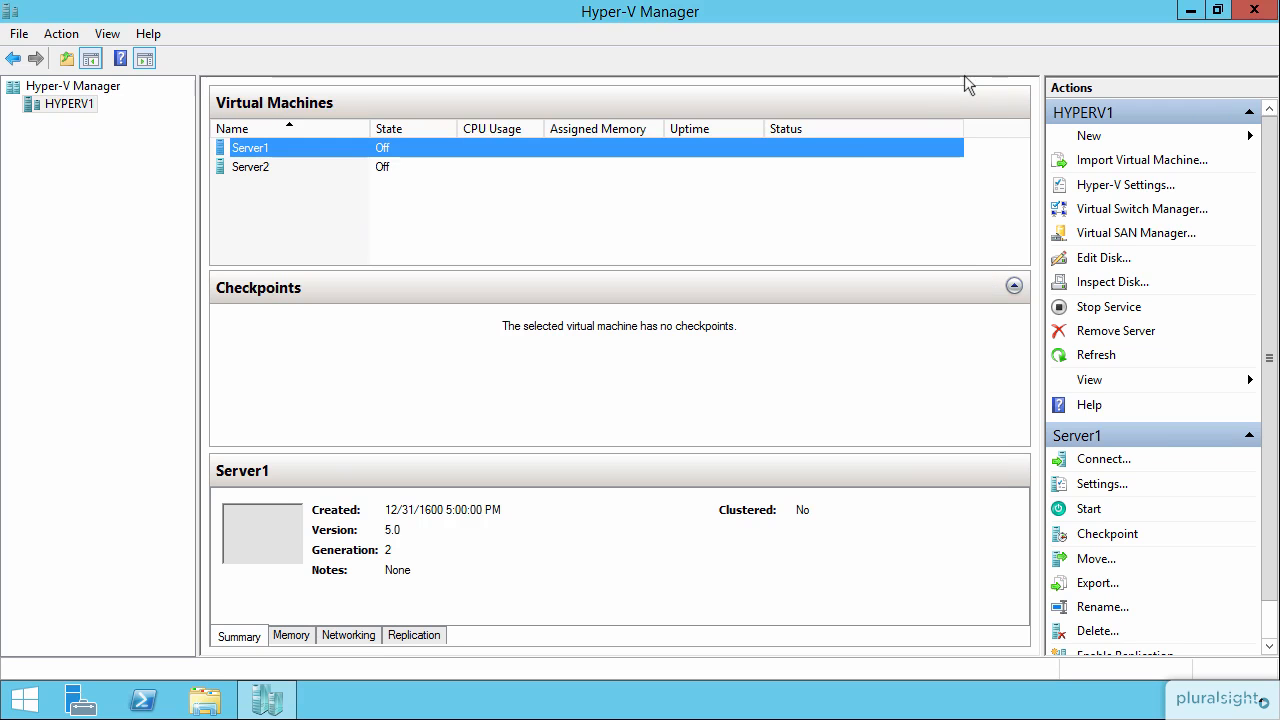
Open Server1's settings, remove the Server1.vhdx hard drive from the SCSI controller, and apply the change.
right_click(466, 147)
left_click(537, 186)
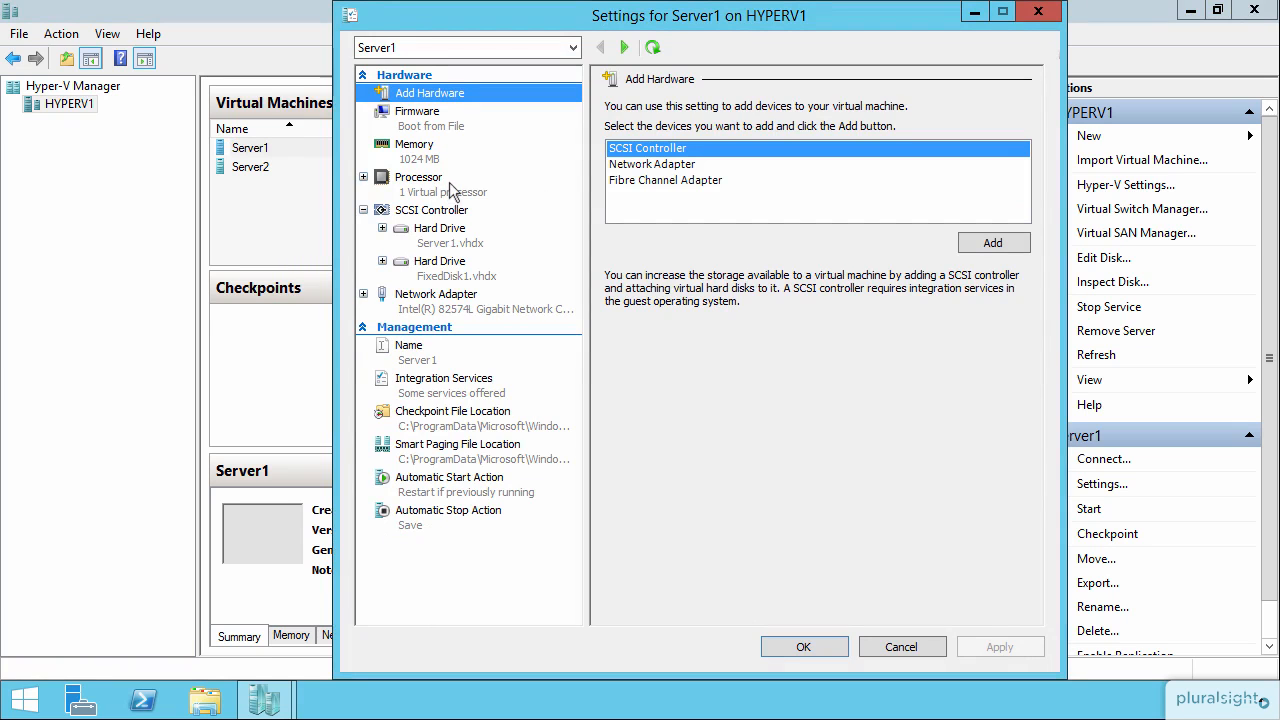
left_click(449, 250)
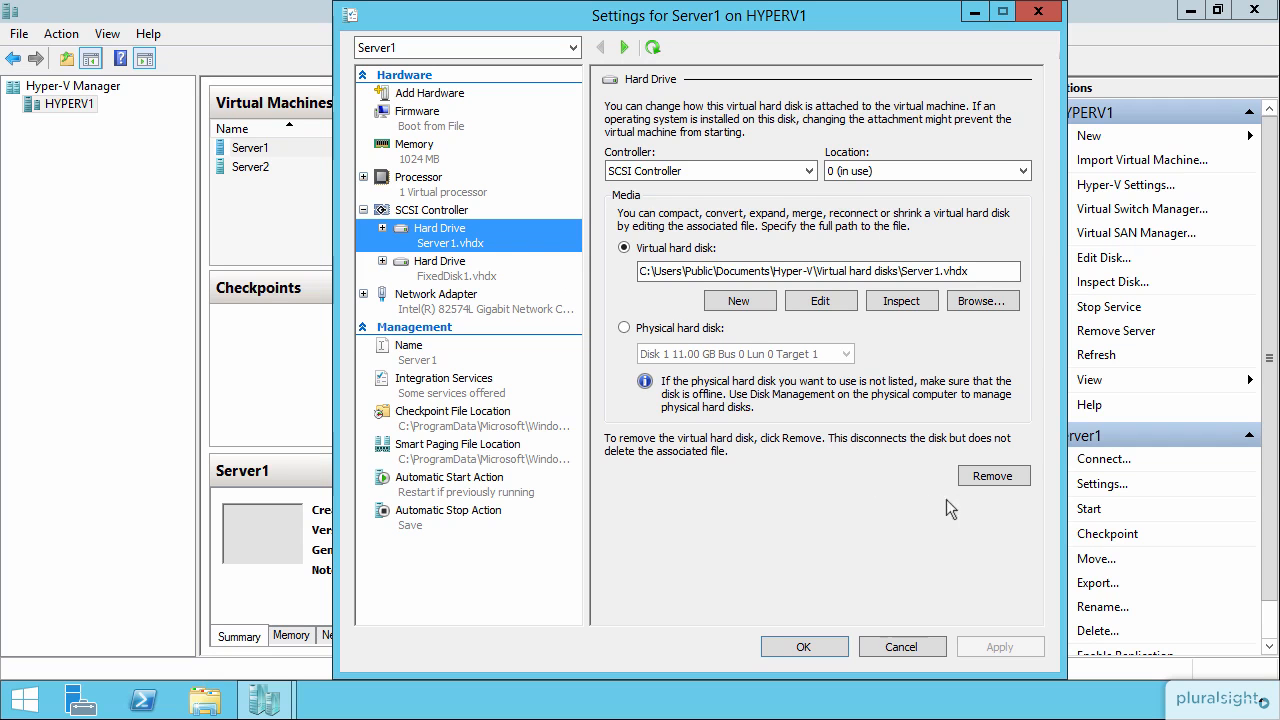
left_click(992, 476)
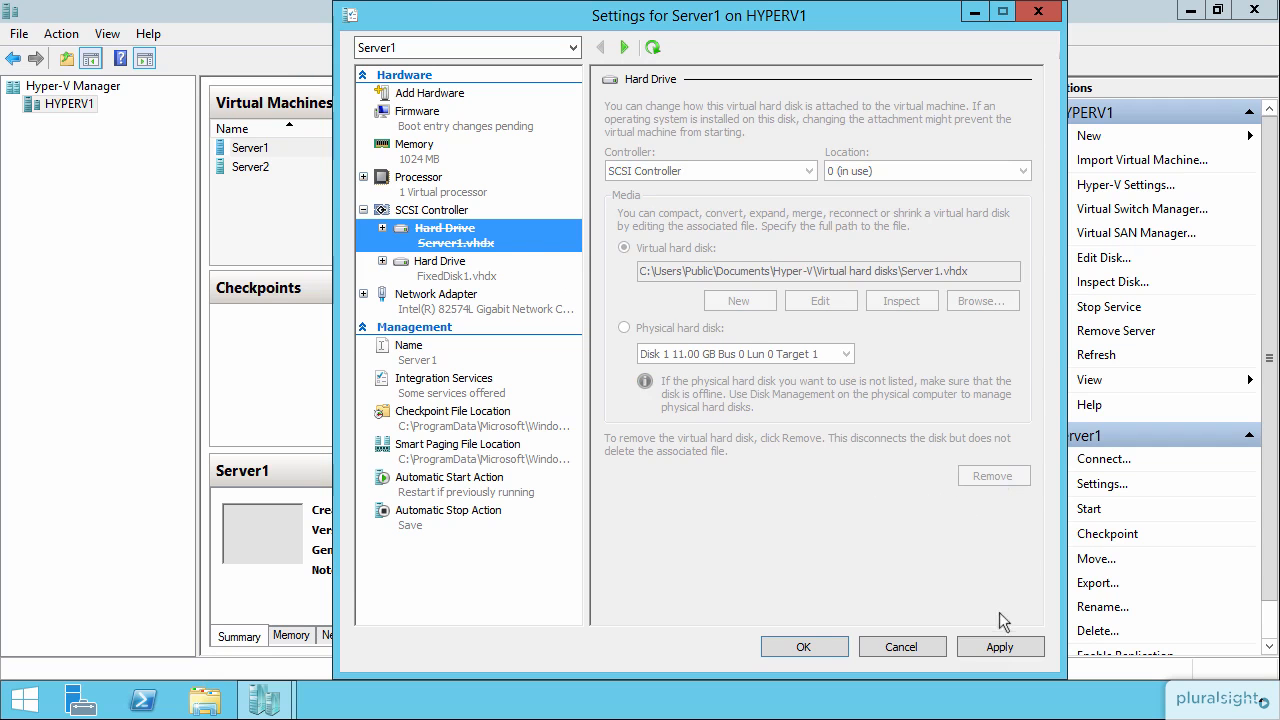
left_click(1003, 645)
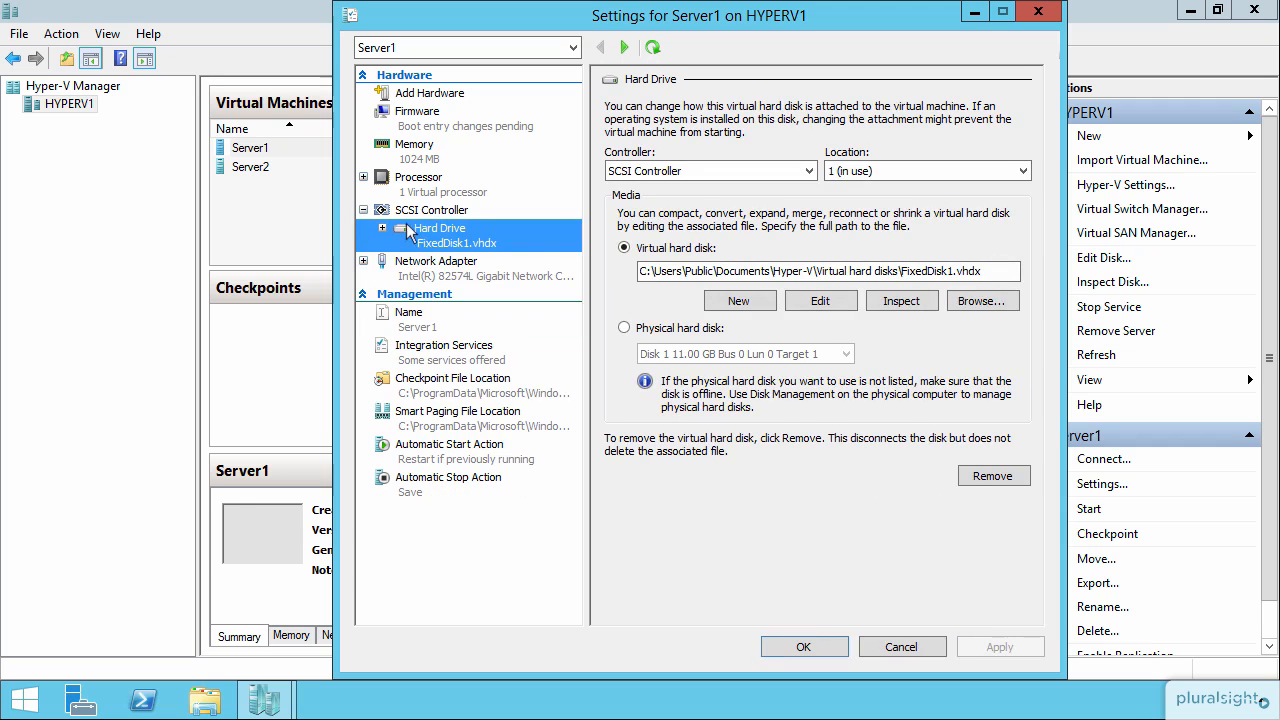
Remove the FixedDisk1.vhdx hard drive as well and apply the change.
left_click(996, 484)
left_click(1003, 645)
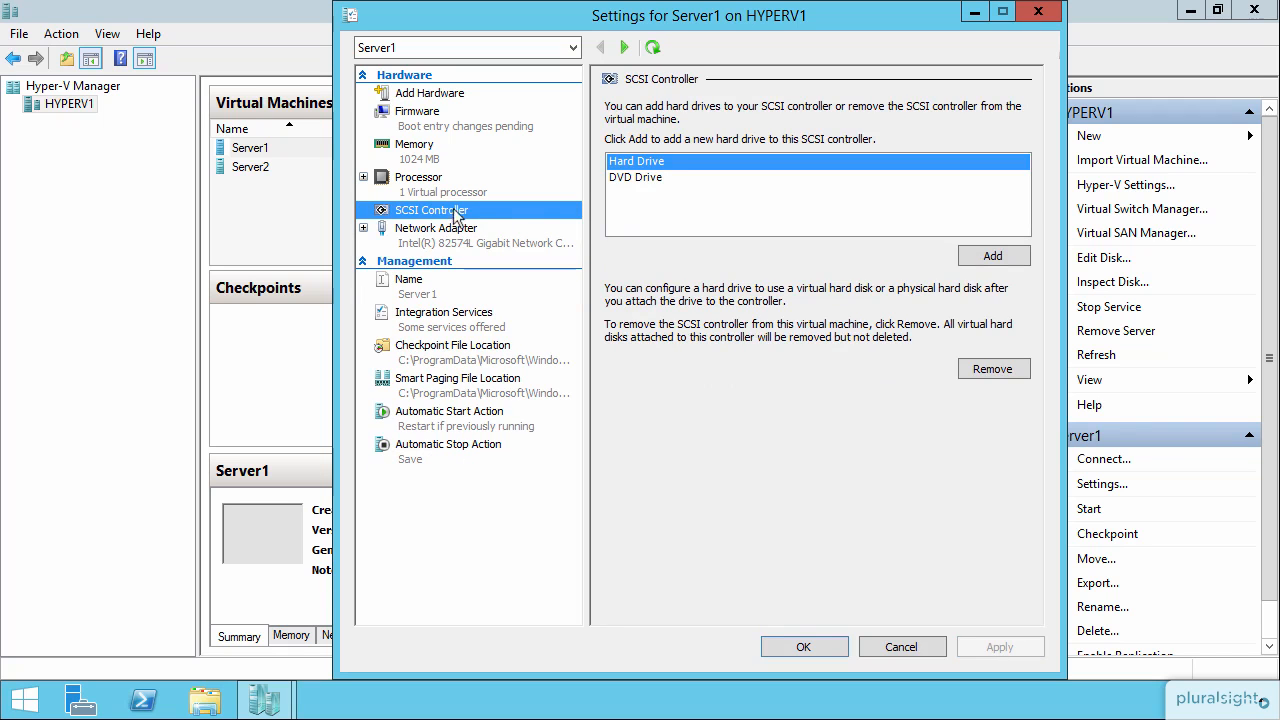
Add a new hard drive to the SCSI controller and start creating a new Differencing virtual hard disk for it.
left_click(983, 258)
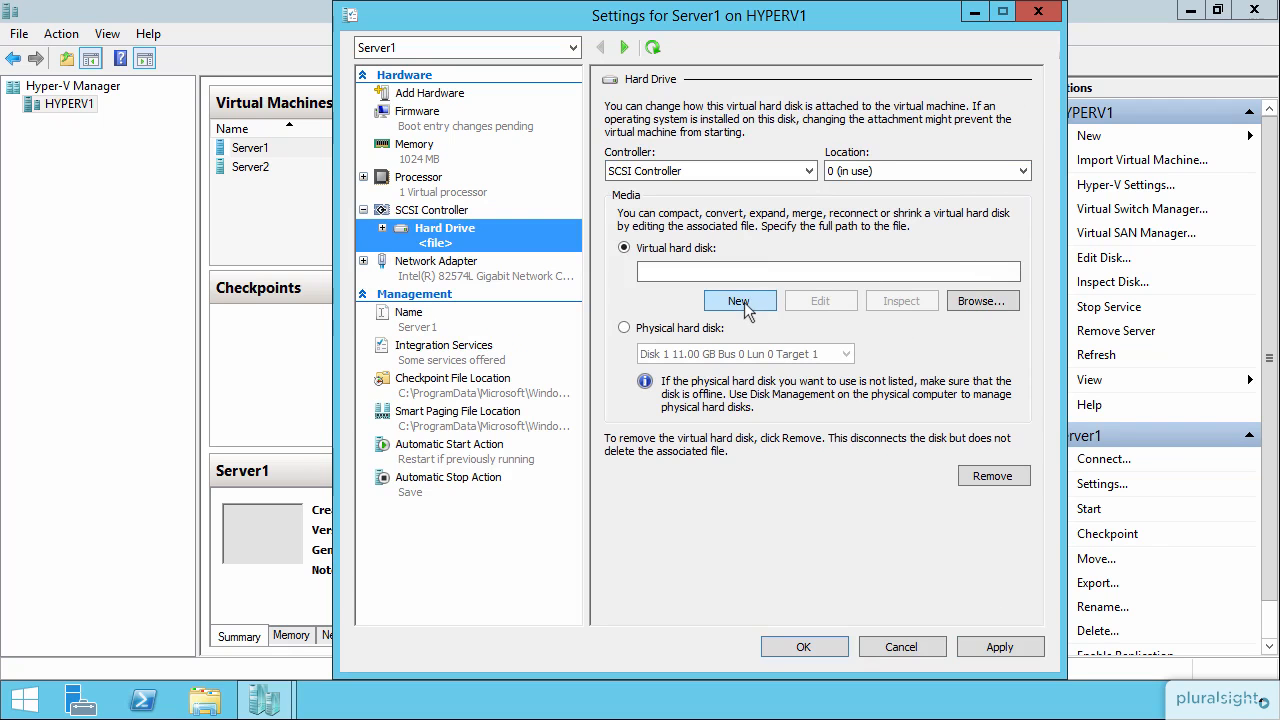
left_click(744, 304)
left_click(845, 577)
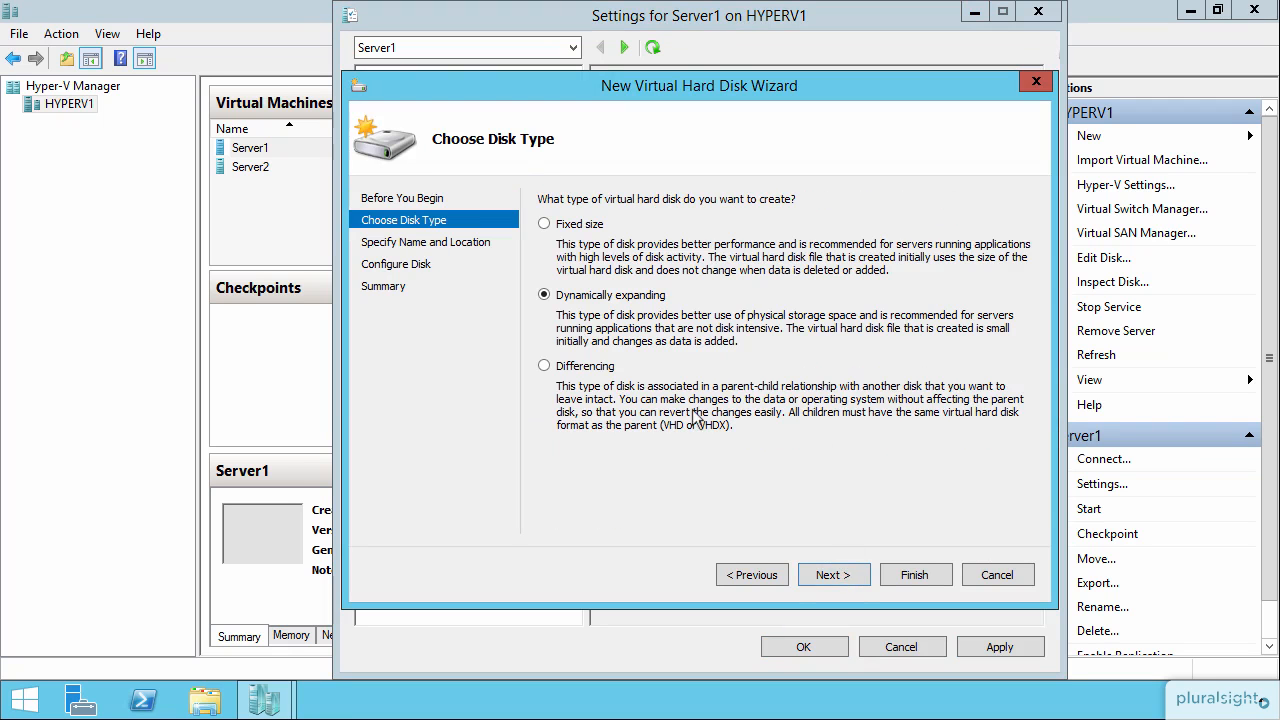
left_click(609, 374)
left_click(841, 576)
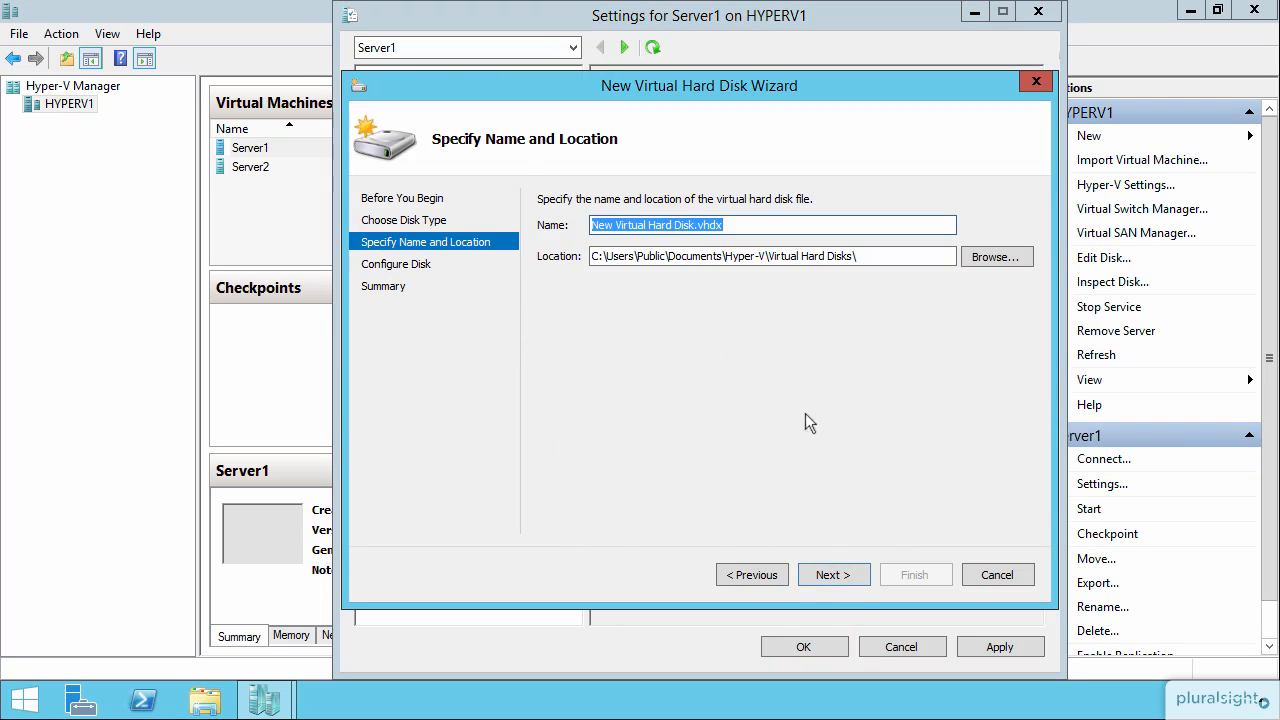
Name the new differencing disk Diff1.vhdx and continue to the disk configuration page.
left_click_drag(694, 226, 540, 232)
type("Diff1")
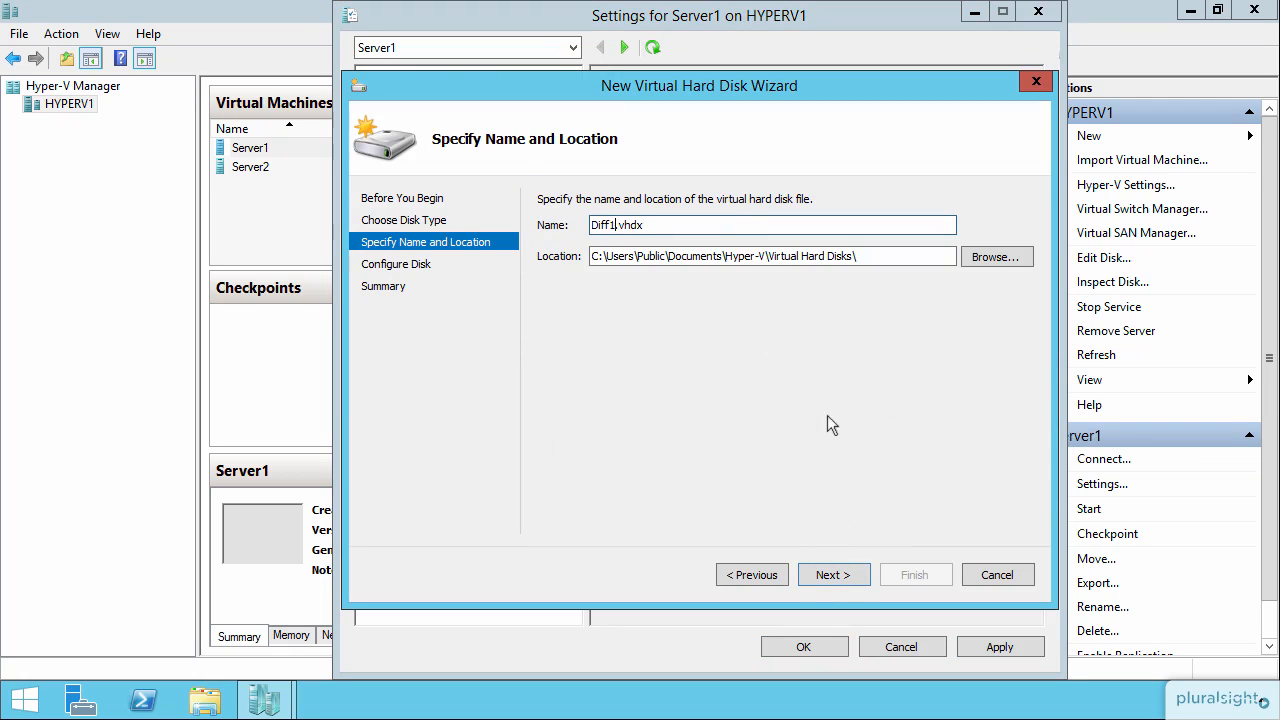
left_click(836, 575)
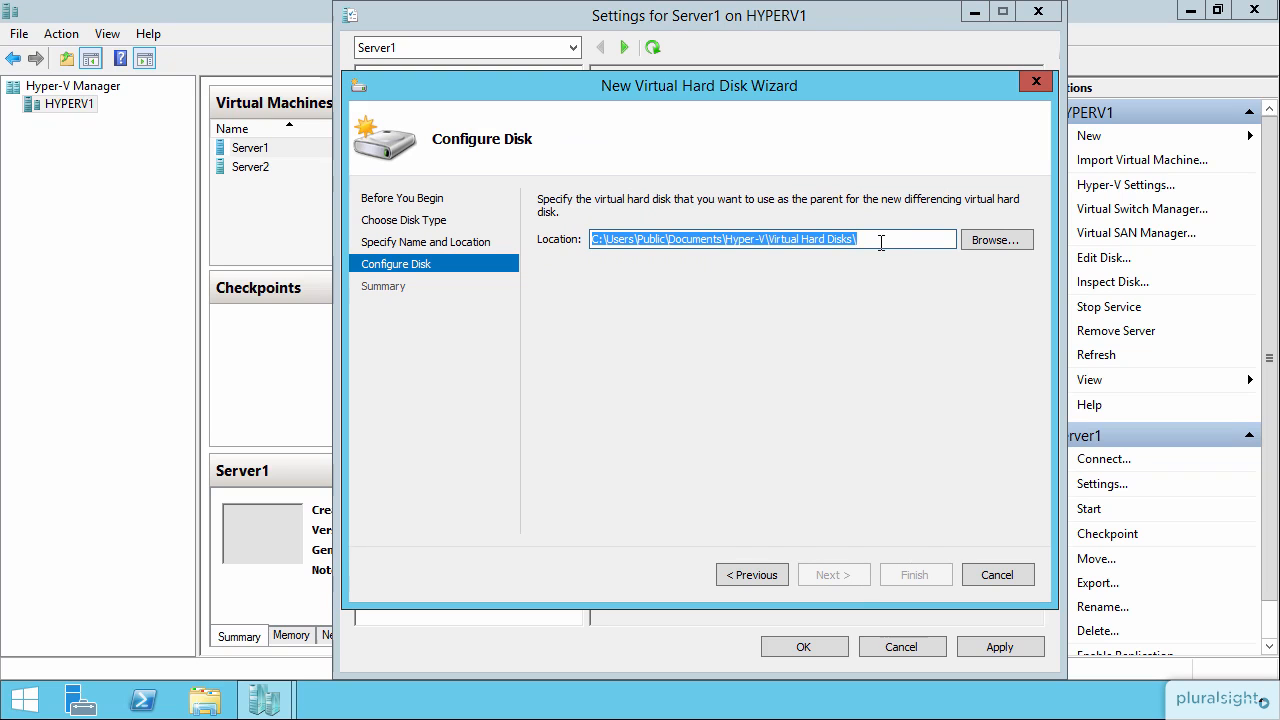
Choose Server1.vhdx as the parent disk, finish the wizard, and apply and confirm the VM settings.
left_click(990, 240)
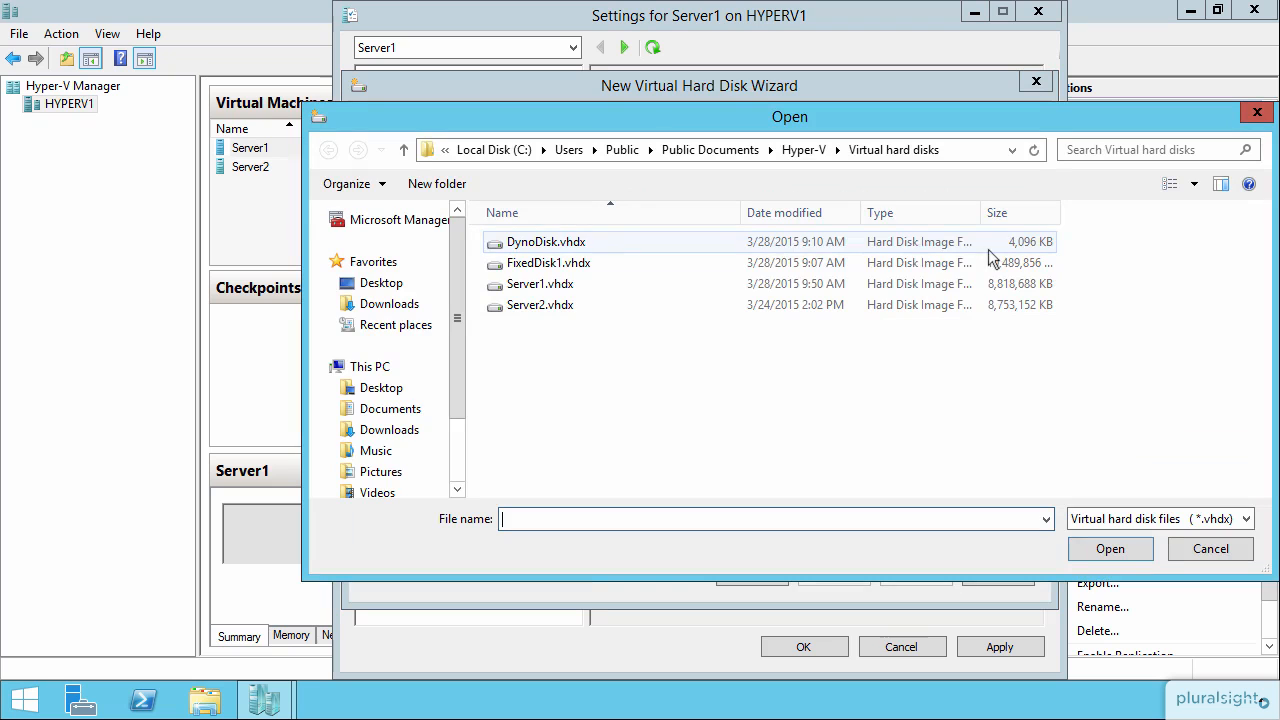
left_click(583, 285)
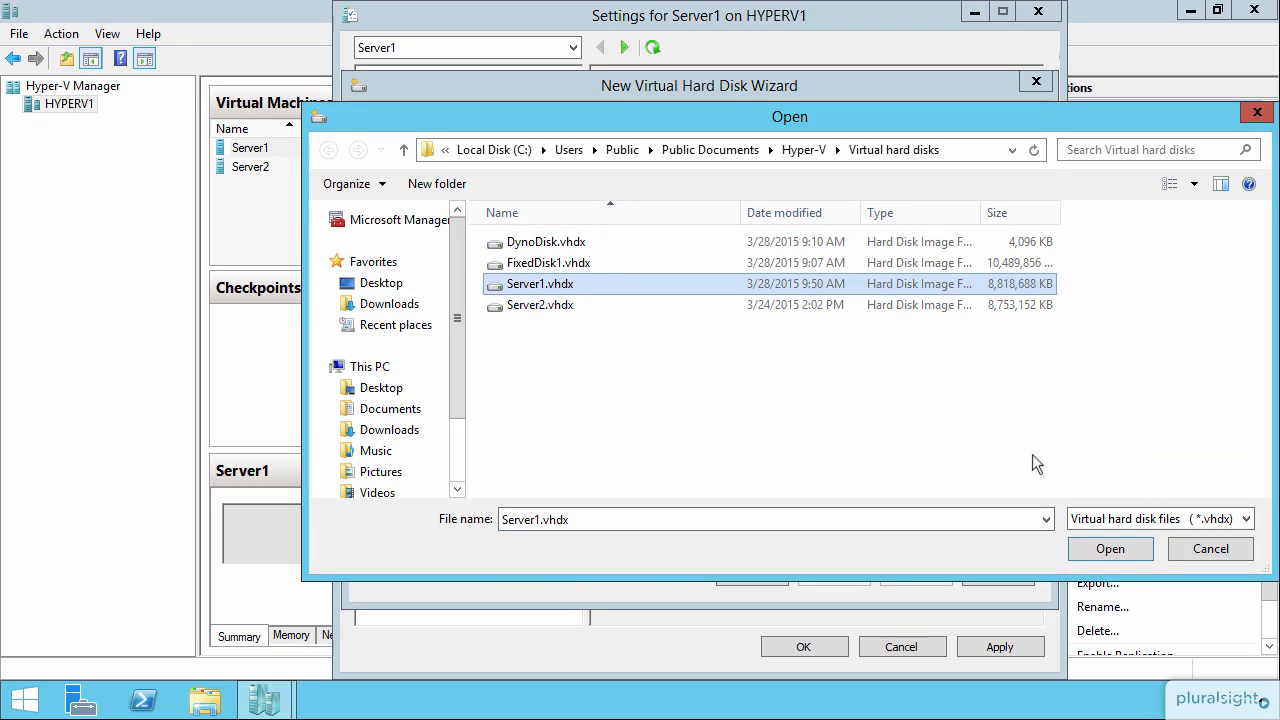
left_click(1110, 549)
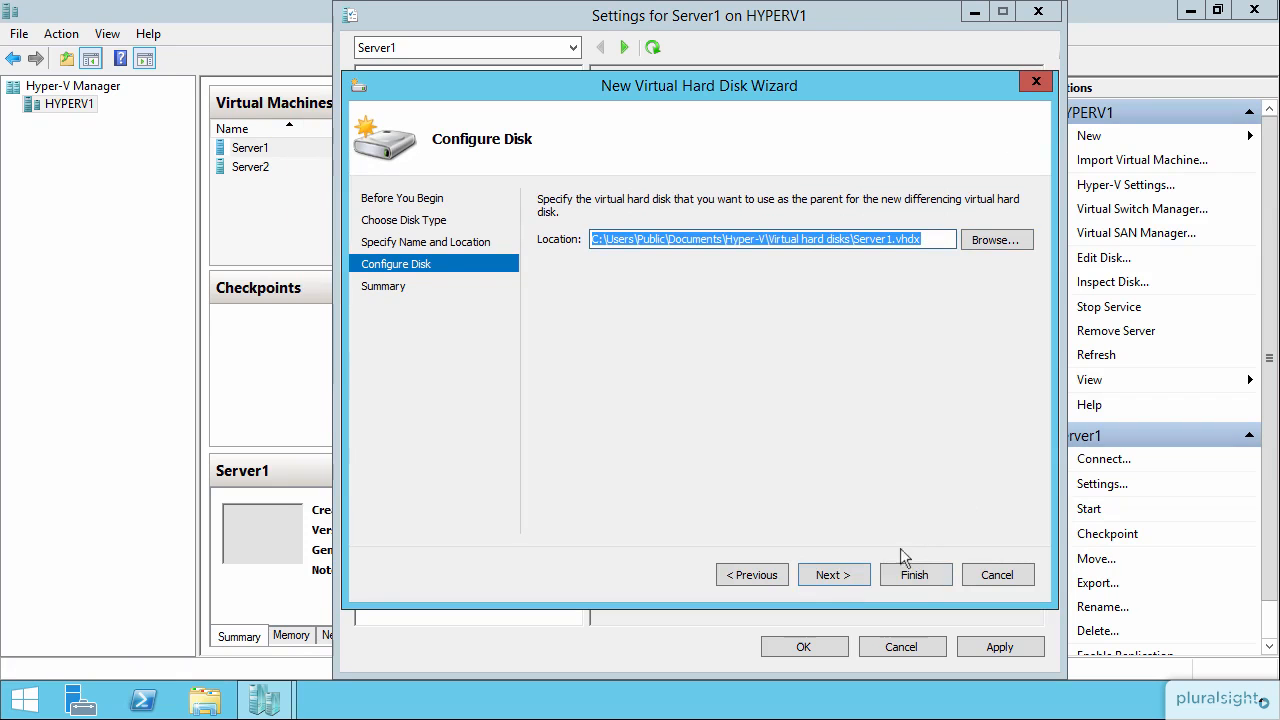
left_click(832, 575)
left_click(910, 574)
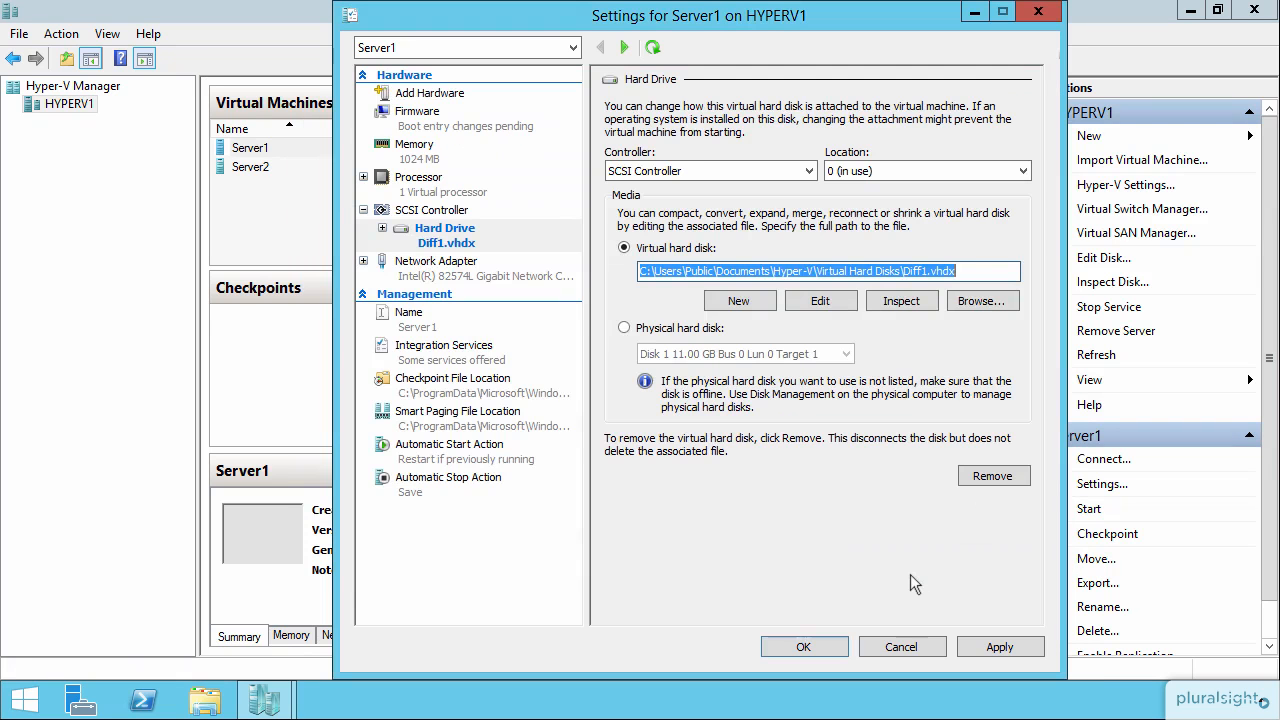
left_click(1000, 647)
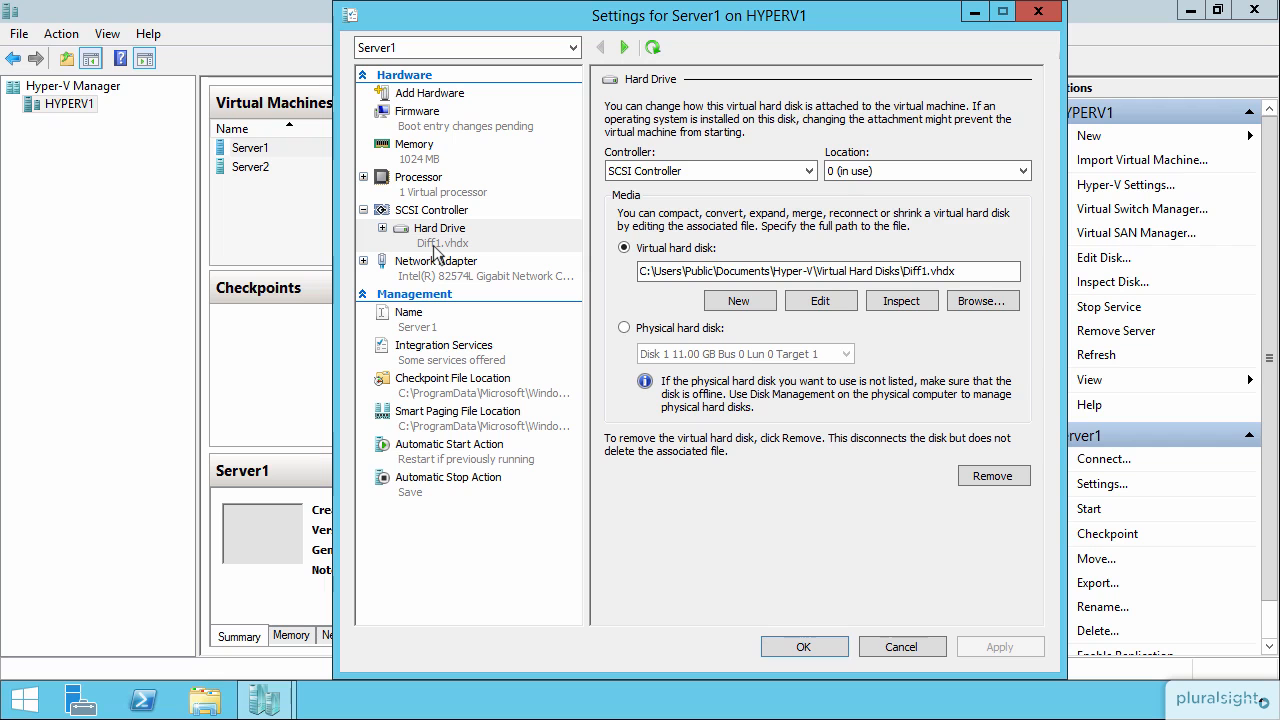
left_click(831, 646)
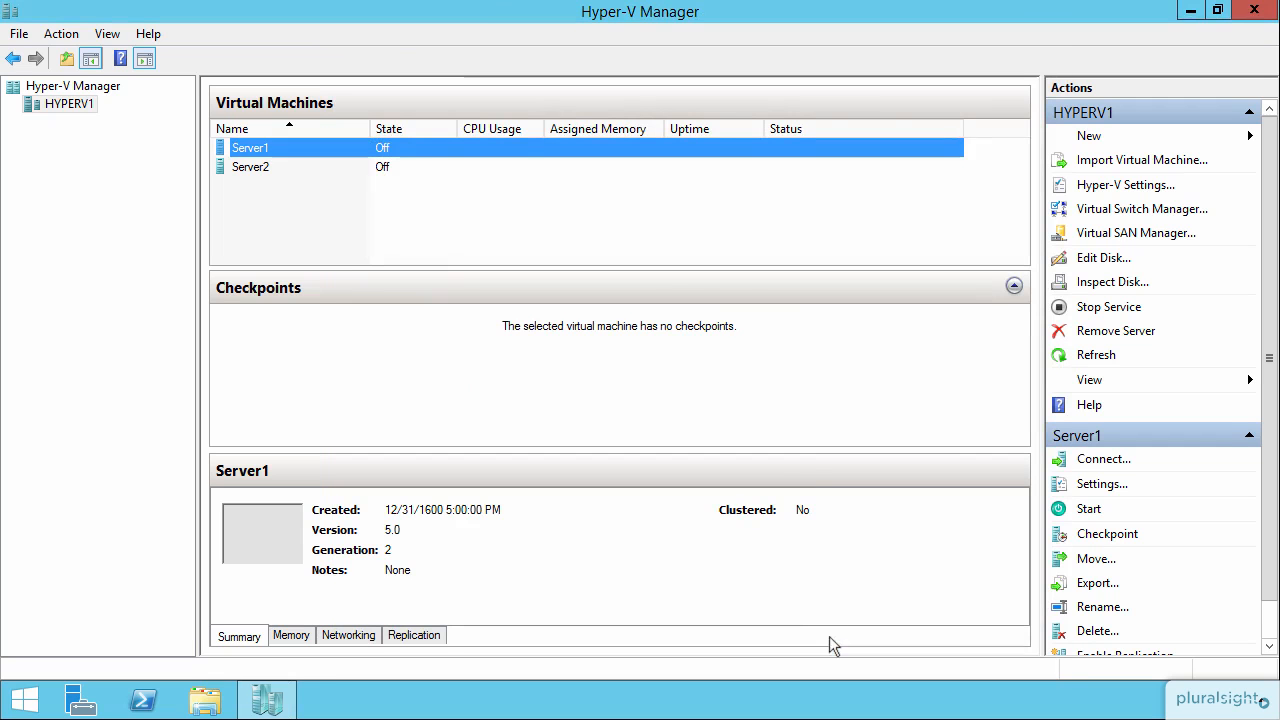
Start the Server1 virtual machine and open a connection to it.
right_click(425, 150)
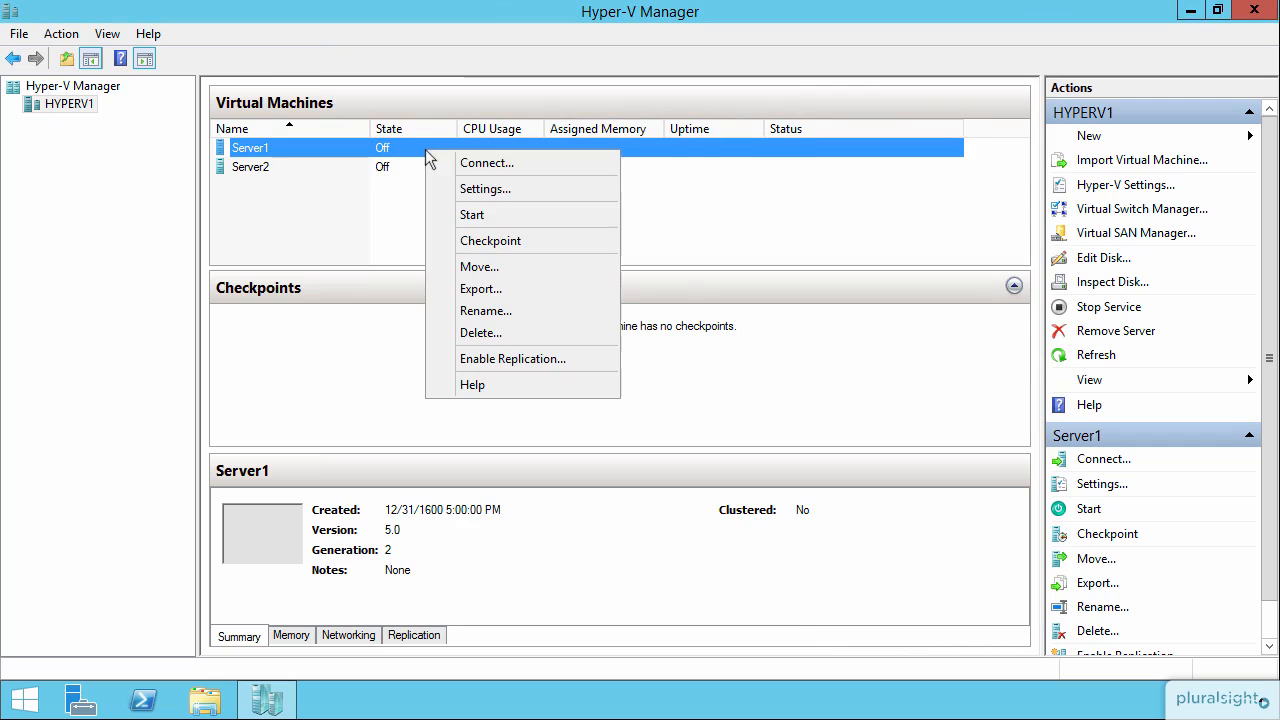
left_click(503, 215)
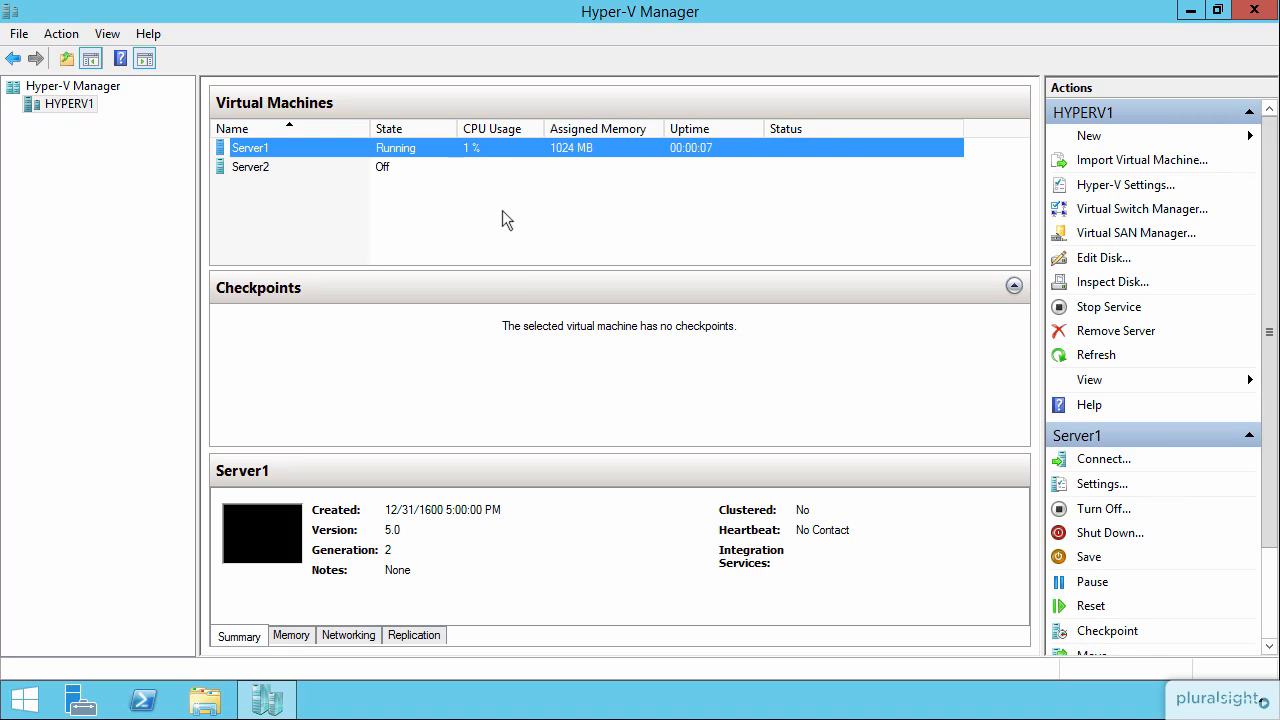
double_click(512, 149)
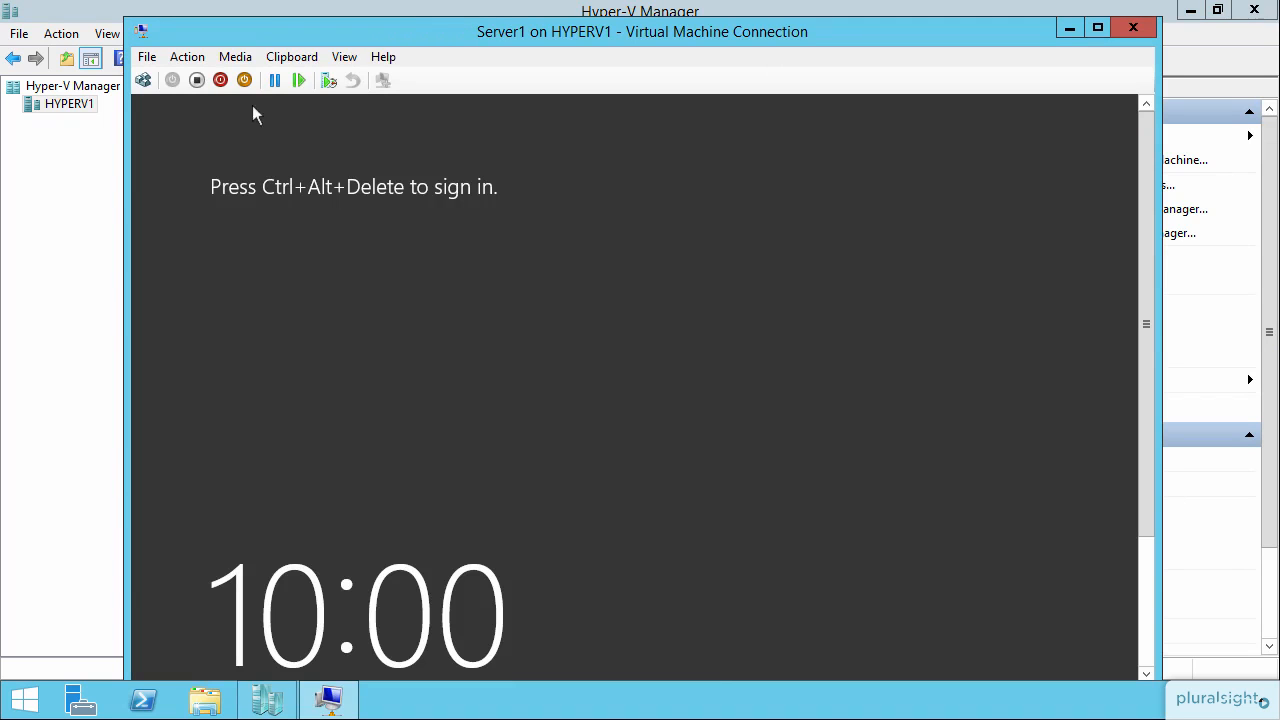
Send Ctrl+Alt+Delete to the VM and sign in as Administrator with the account password.
left_click(145, 82)
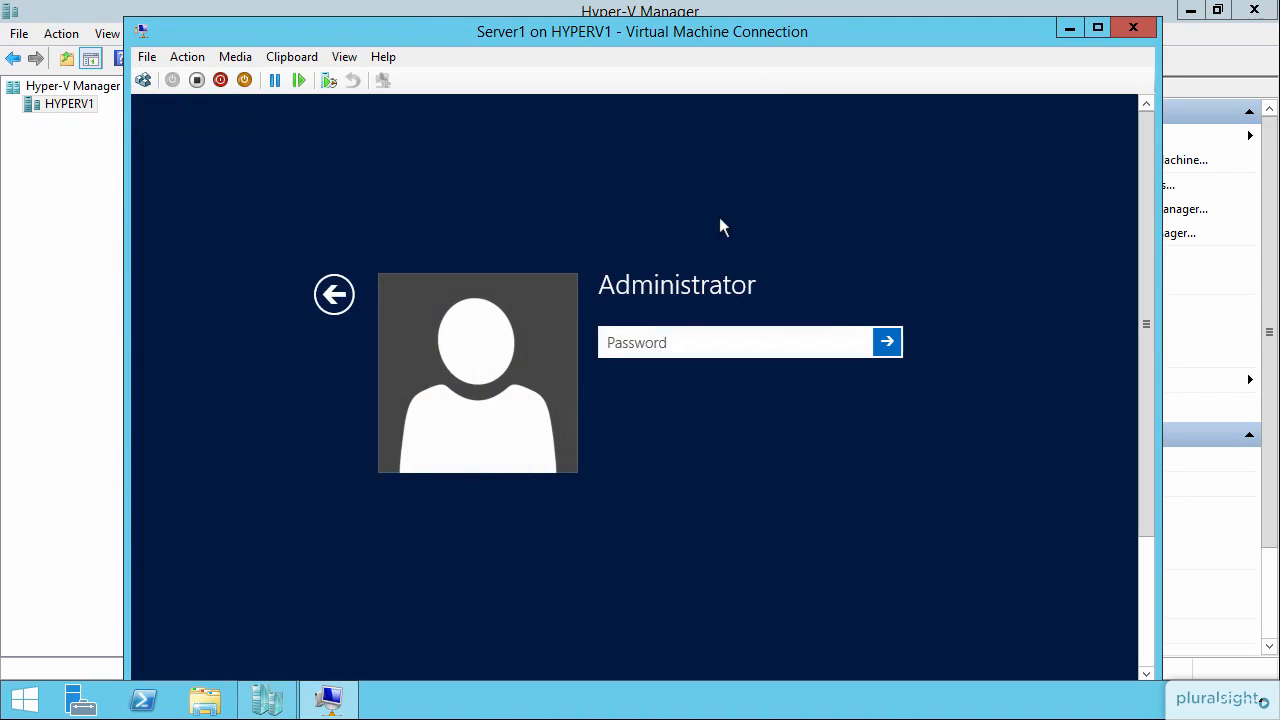
type("Pa$$w0rd")
key("Return")
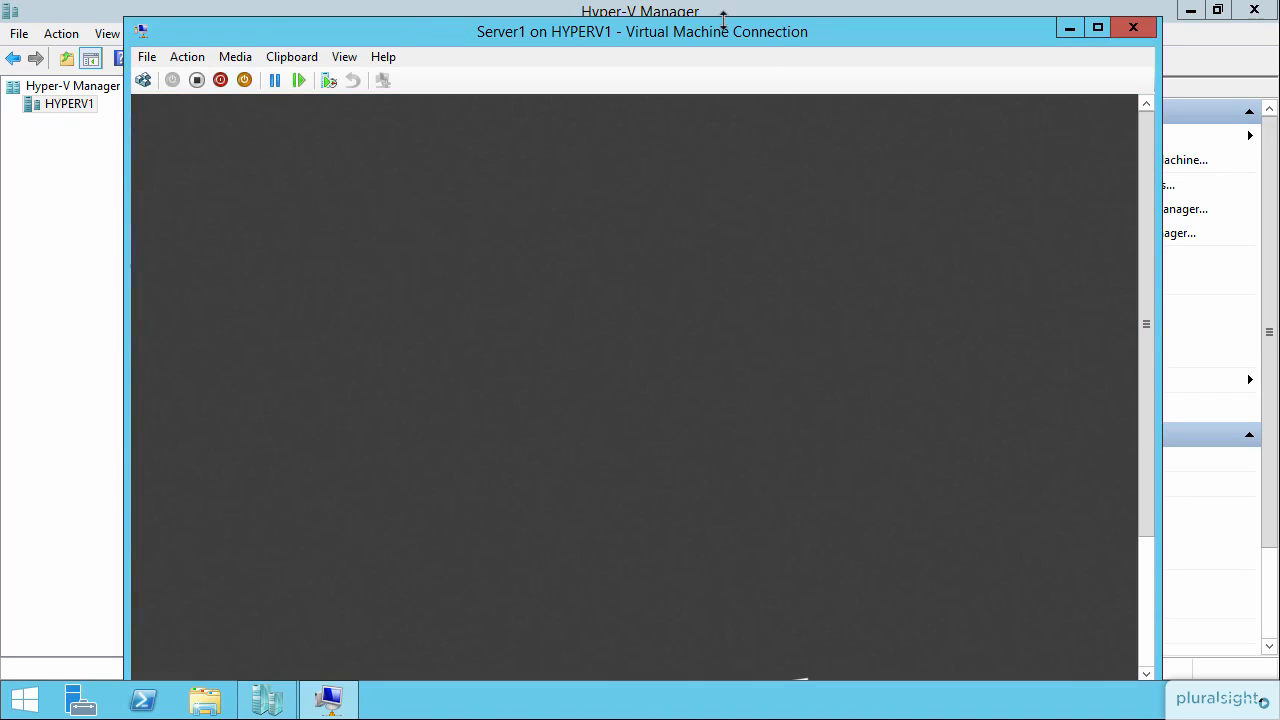
Open PowerShell inside the VM and change to the root of drive C with cd\.
left_click_drag(715, 35, 723, 28)
left_click_drag(1152, 209, 1152, 398)
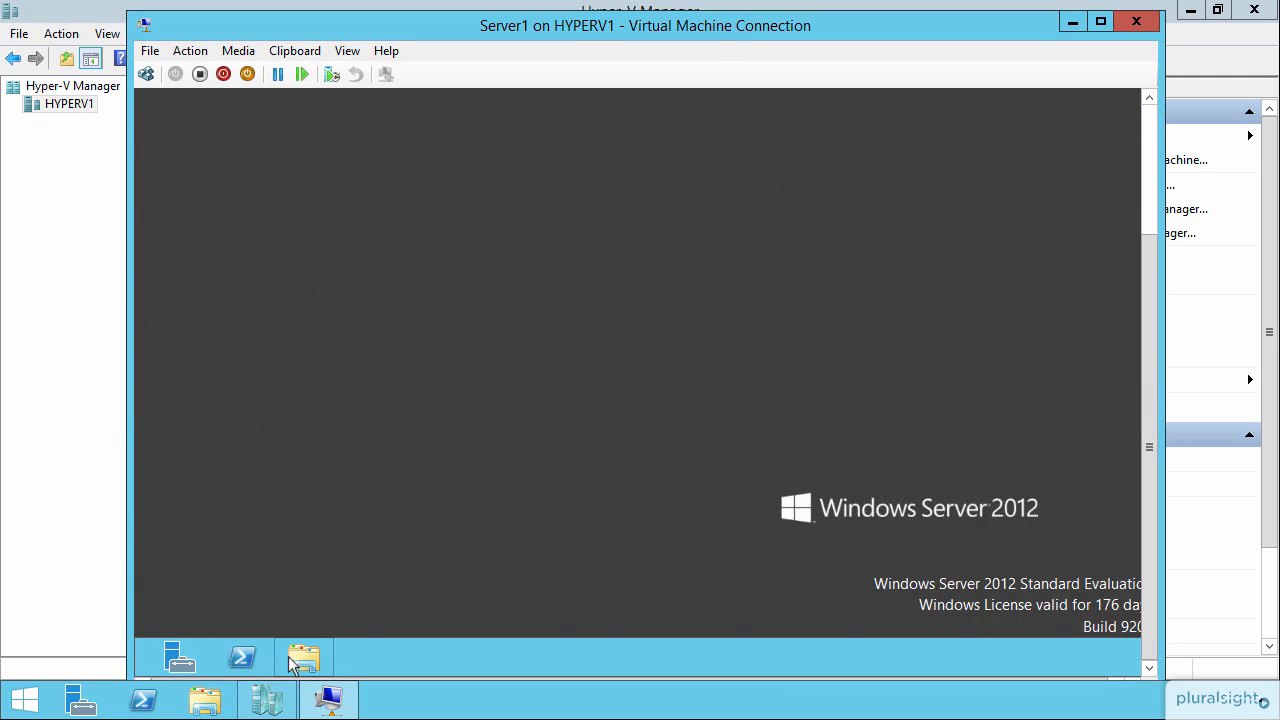
left_click(242, 657)
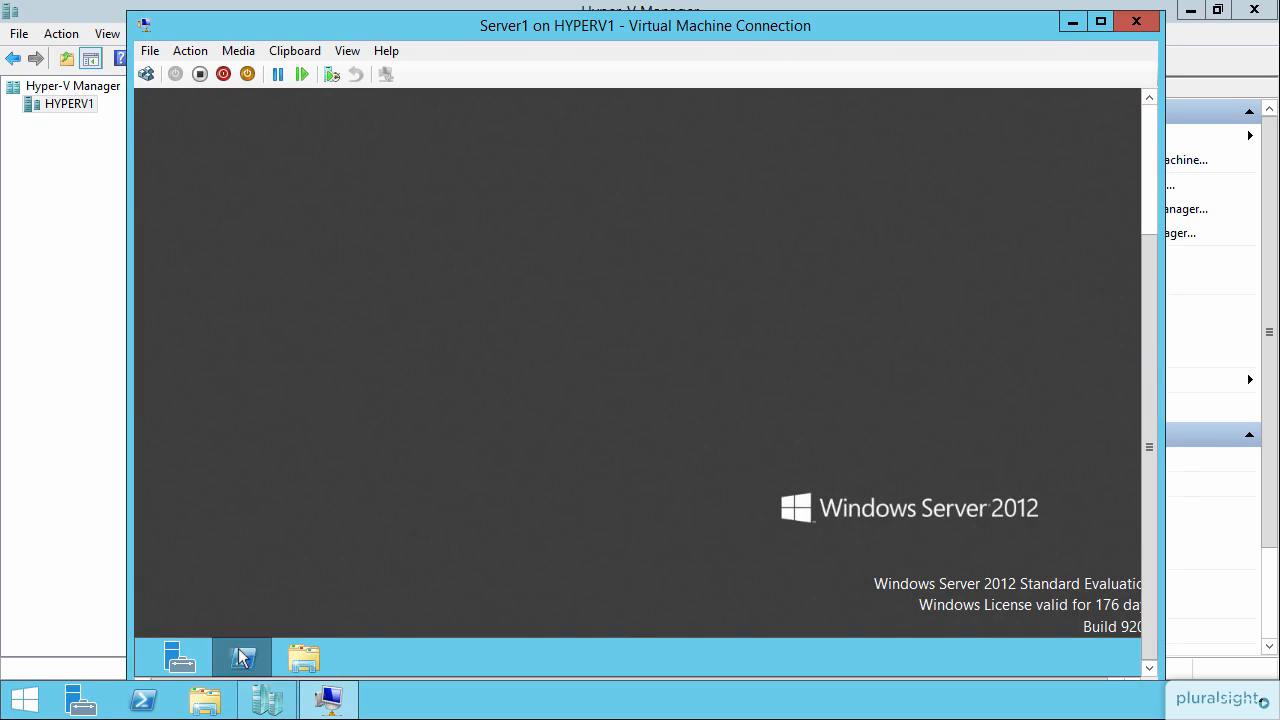
left_click_drag(1149, 413, 1147, 316)
type("cd\\")
key("Return")
Run get-service | out-file c:\services.txt to save the service list to a file.
type("get-ser")
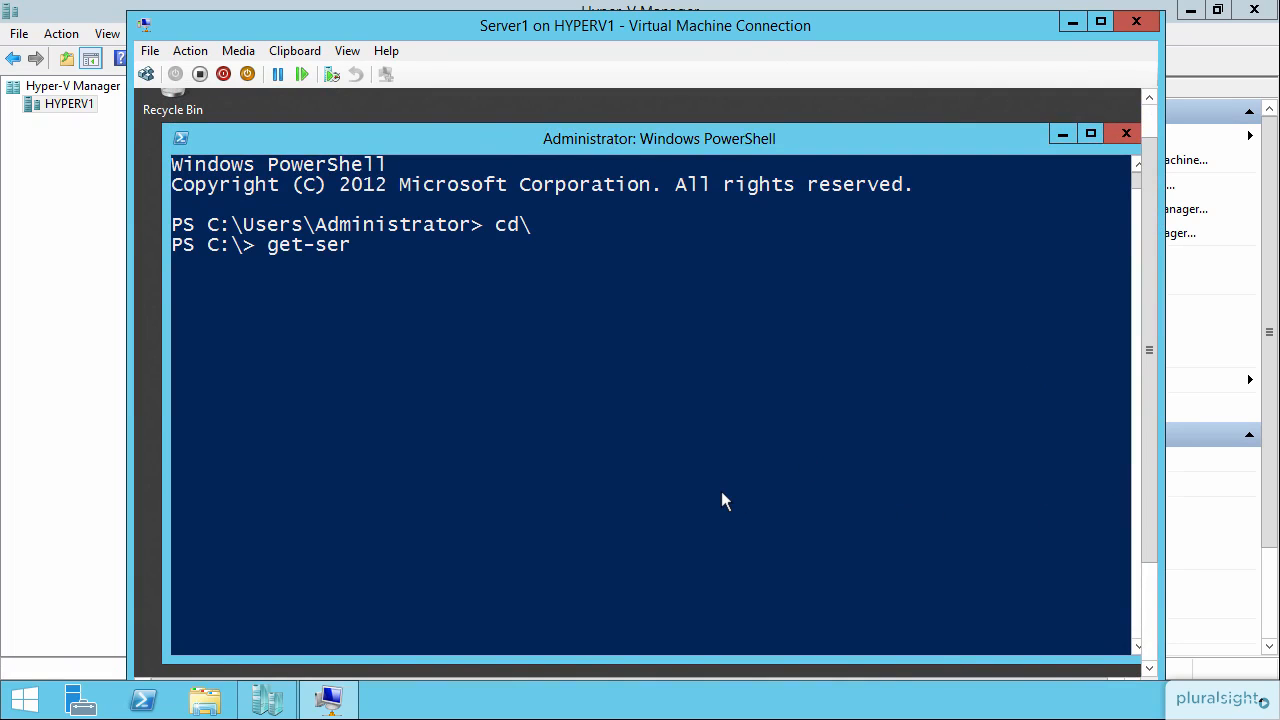
type("vice | out-file c:\\services.txt")
key("Return")
Run Get-process | Export-Clixml c:\process.xml to export the process list as XML.
type("Get")
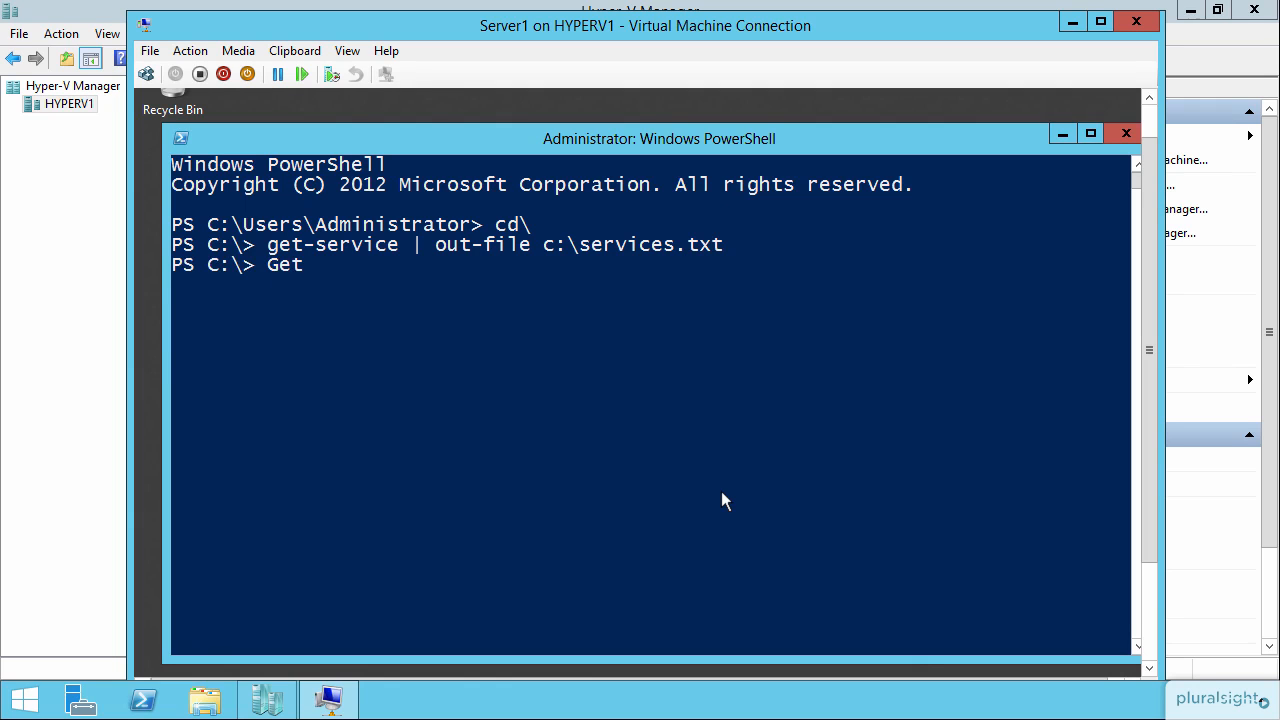
type("-process | export-cli")
key("Tab")
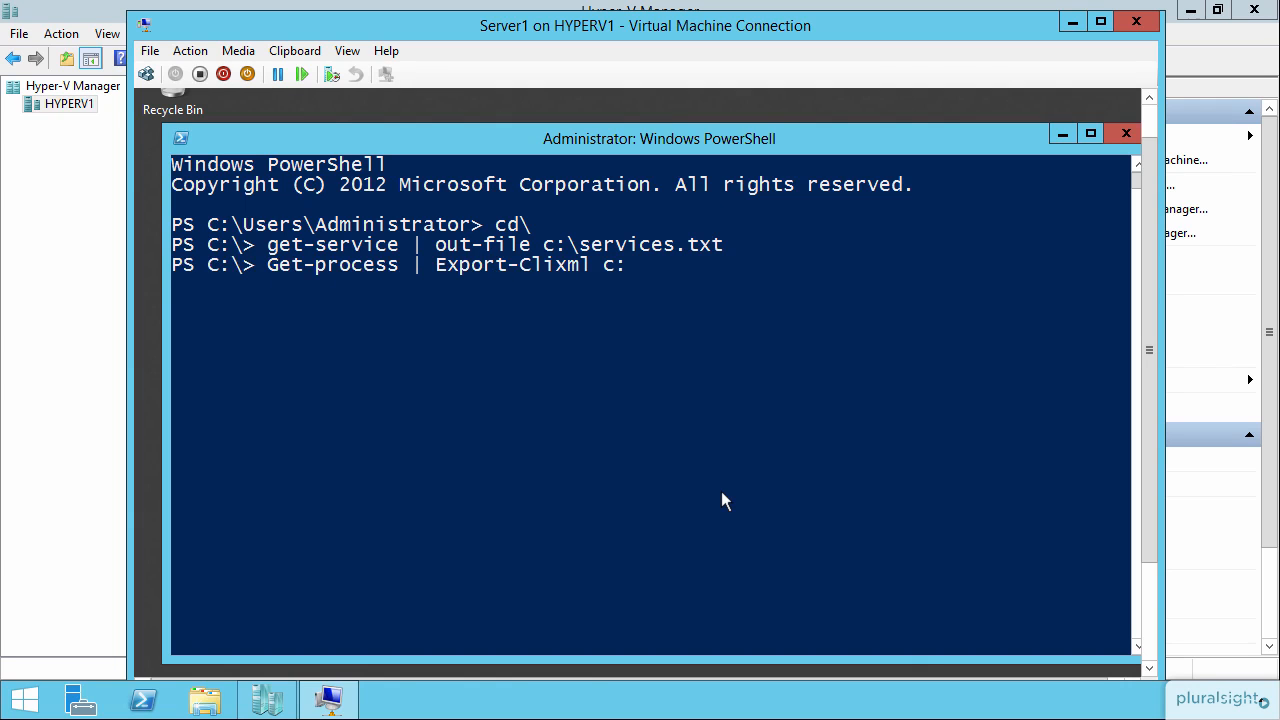
type("c:\\process.xml")
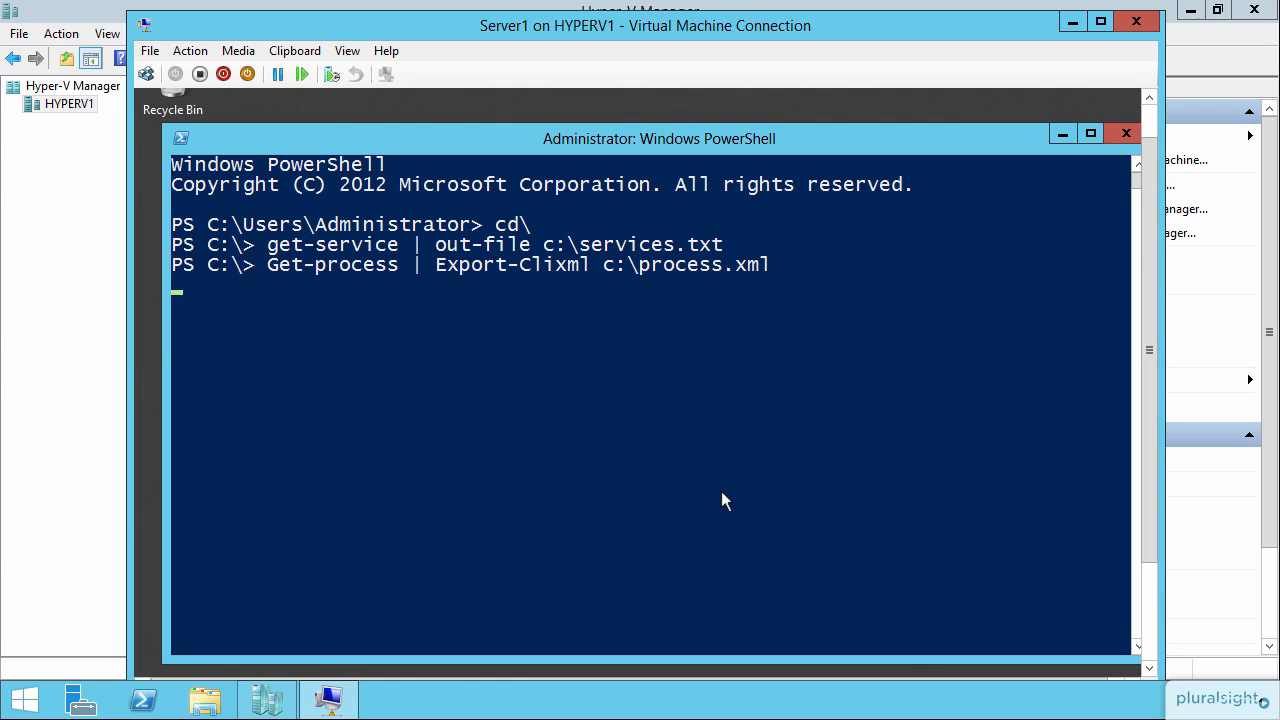
Shut down the VM by running stop-computer in its PowerShell window.
key("Return")
left_click(204, 701)
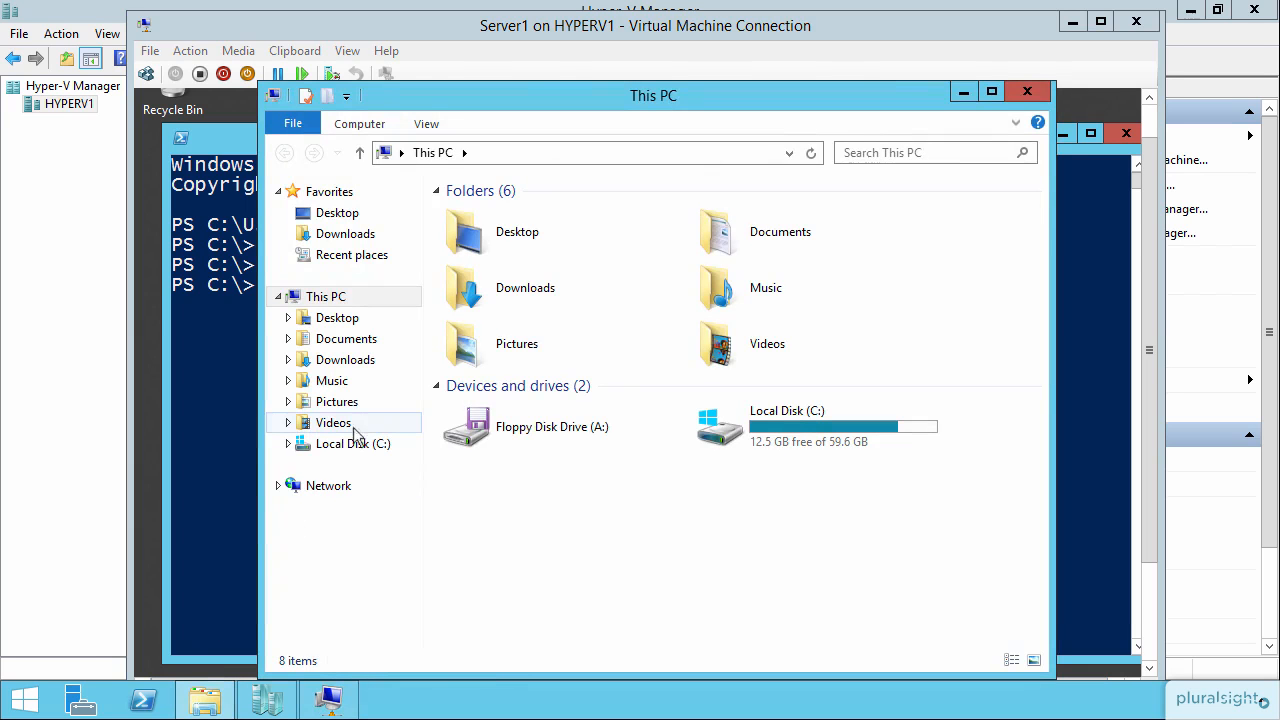
left_click(203, 388)
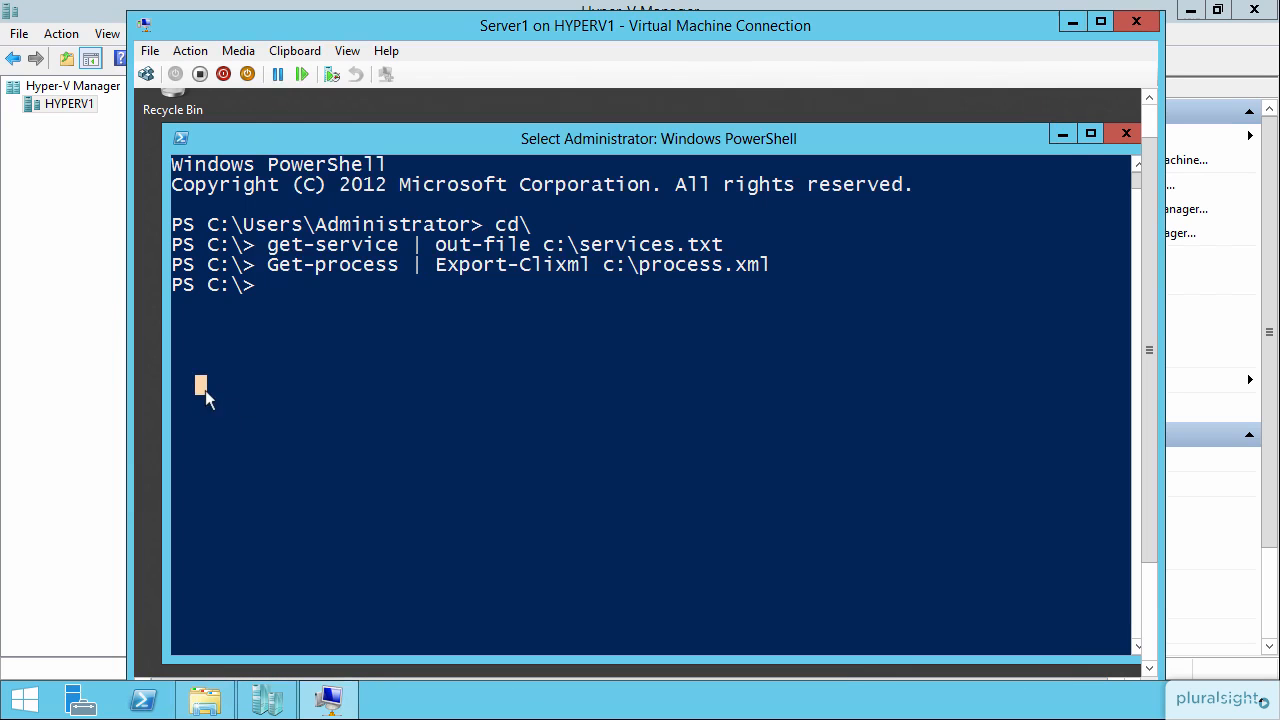
type("stop-com")
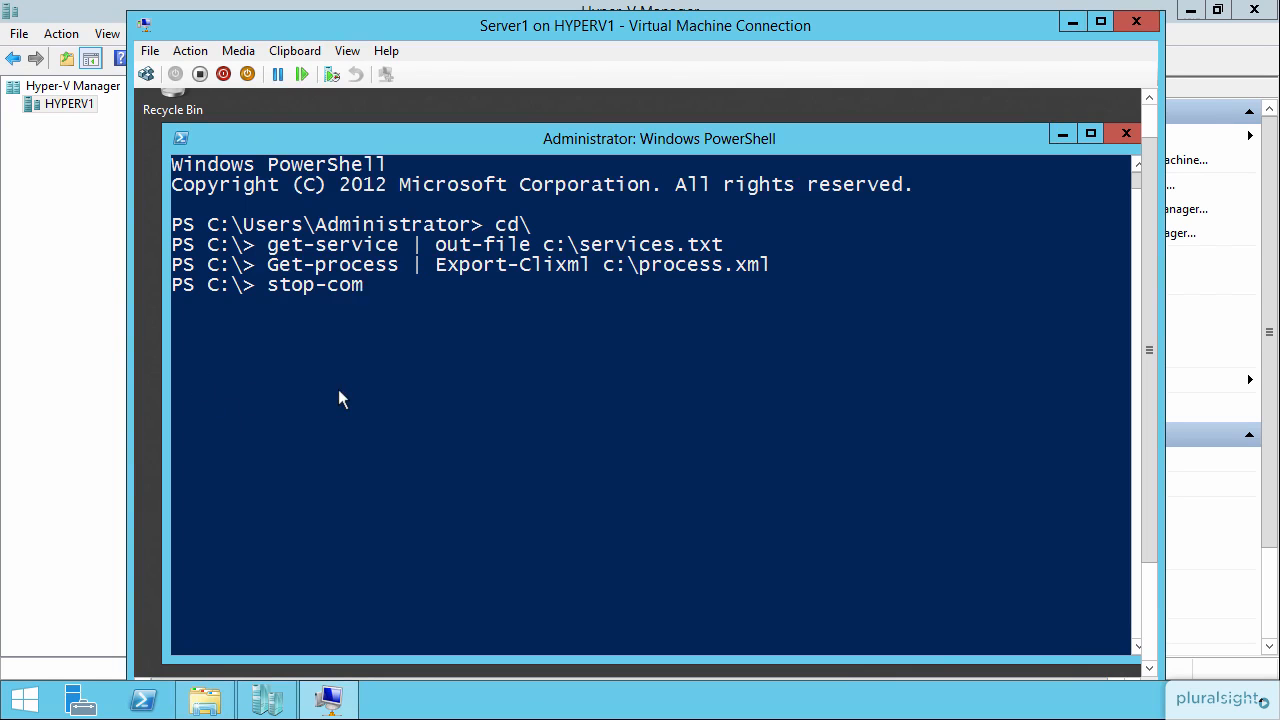
type("puter")
key("Return")
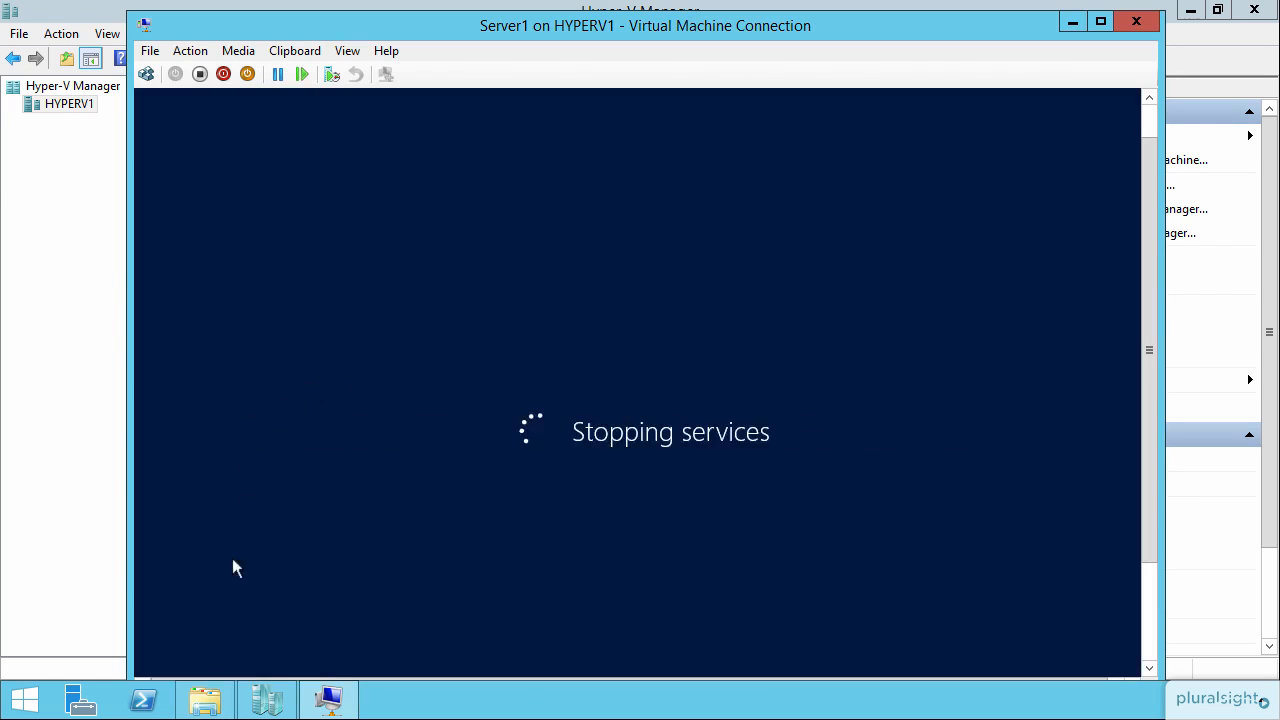
Browse the host's C:\Users\Public\Documents\Hyper-V\Virtual hard disks folder to examine the existing disk files.
left_click(205, 700)
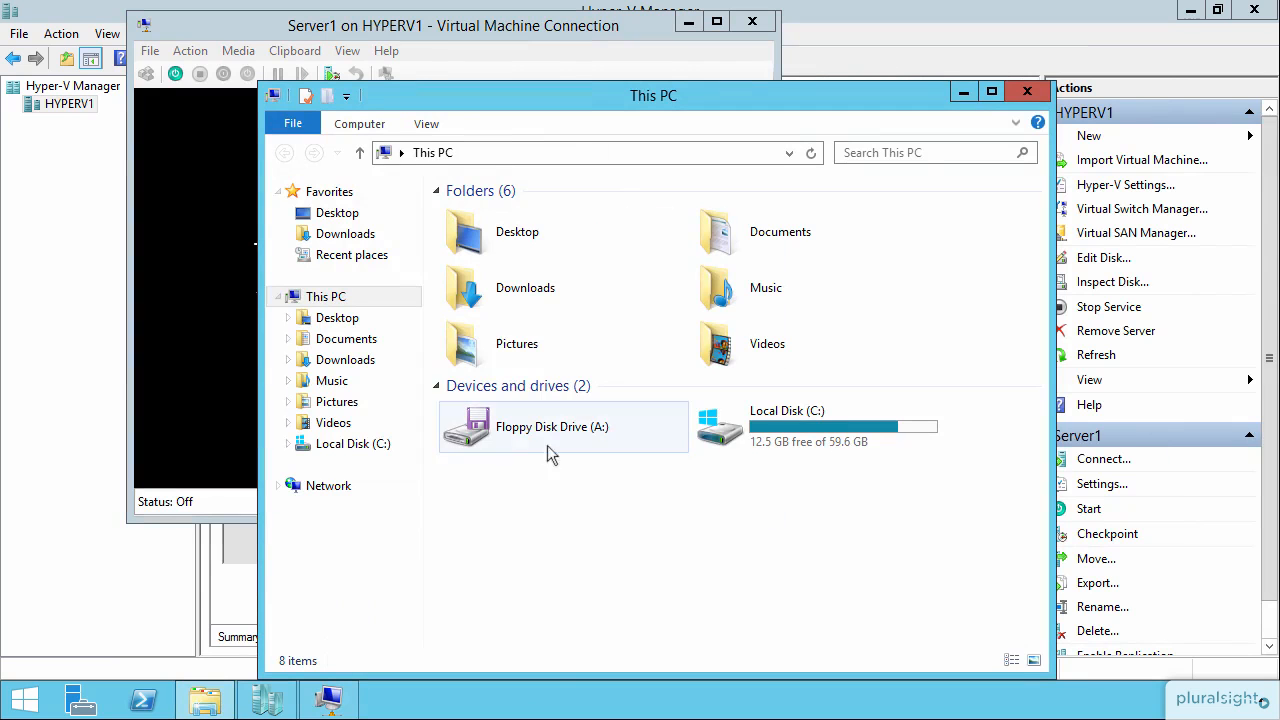
left_click(360, 446)
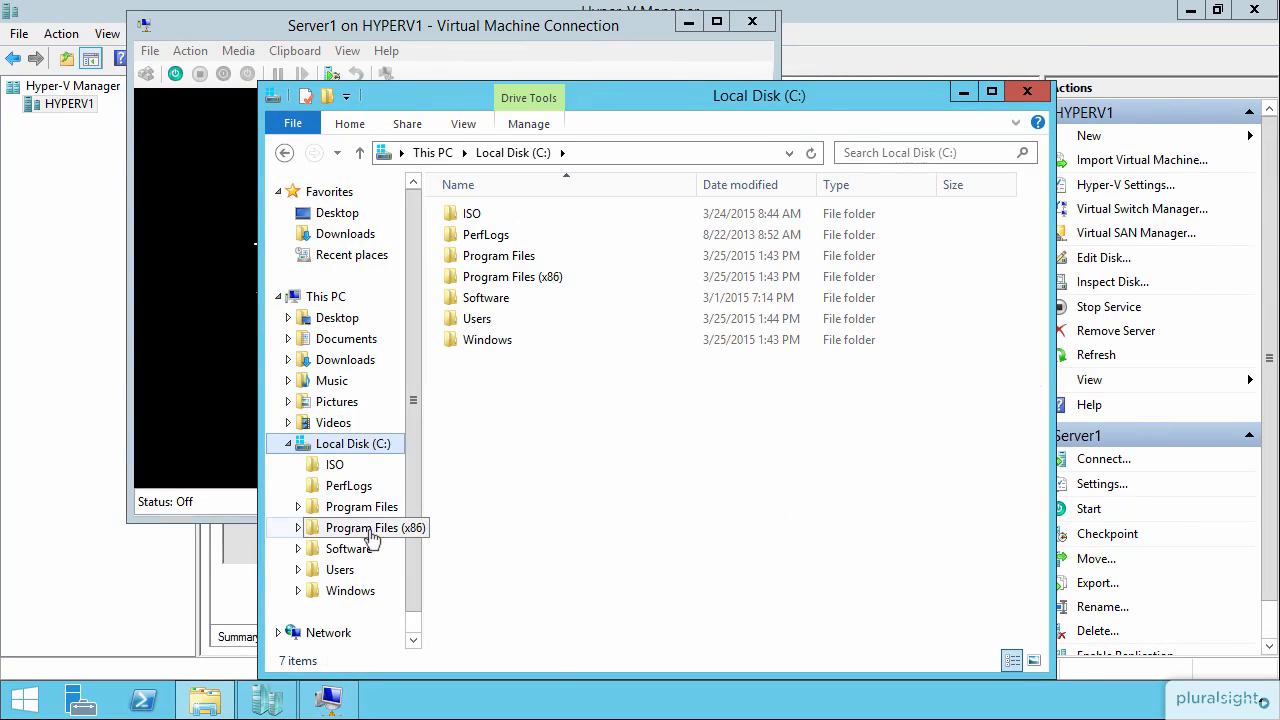
left_click(340, 570)
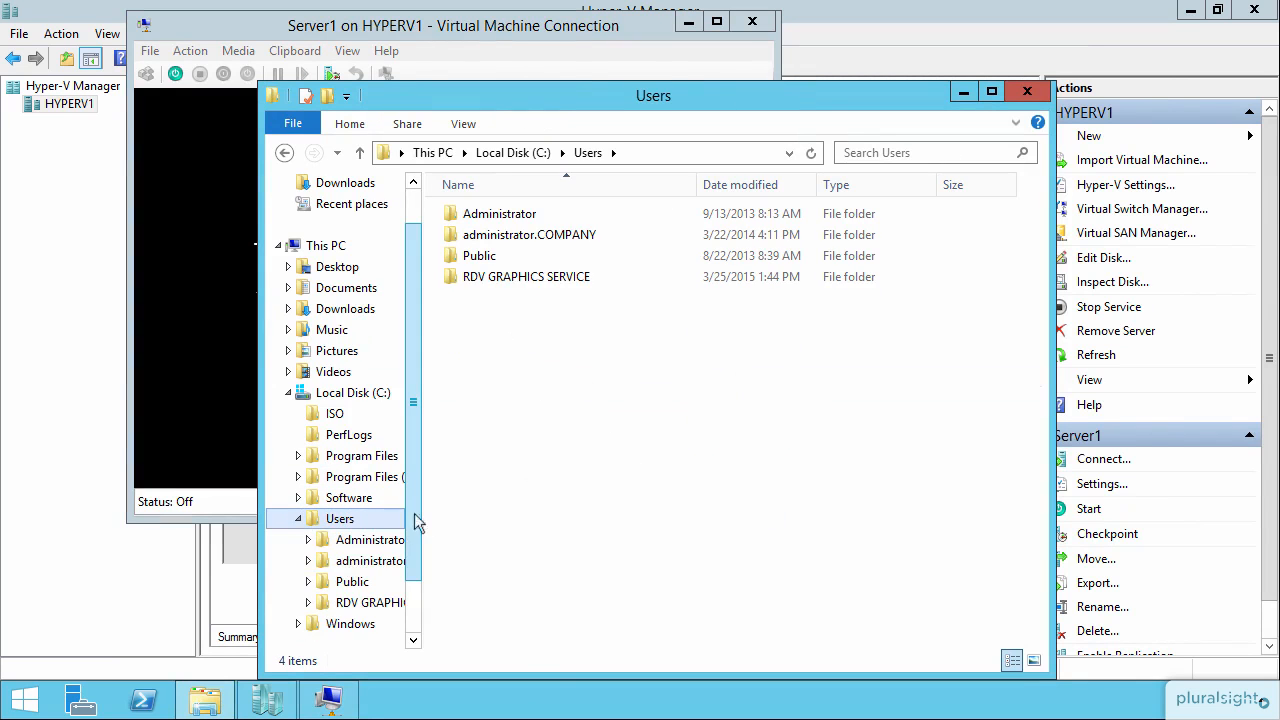
left_click(345, 582)
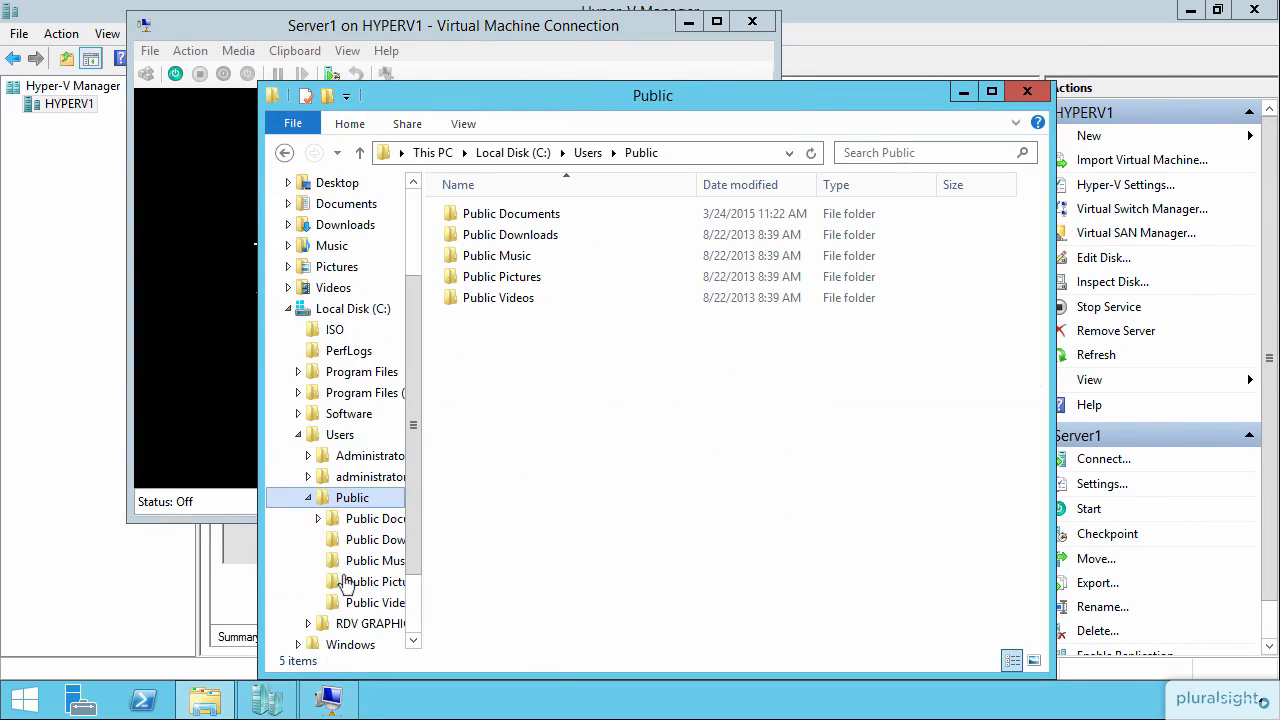
double_click(543, 214)
double_click(535, 214)
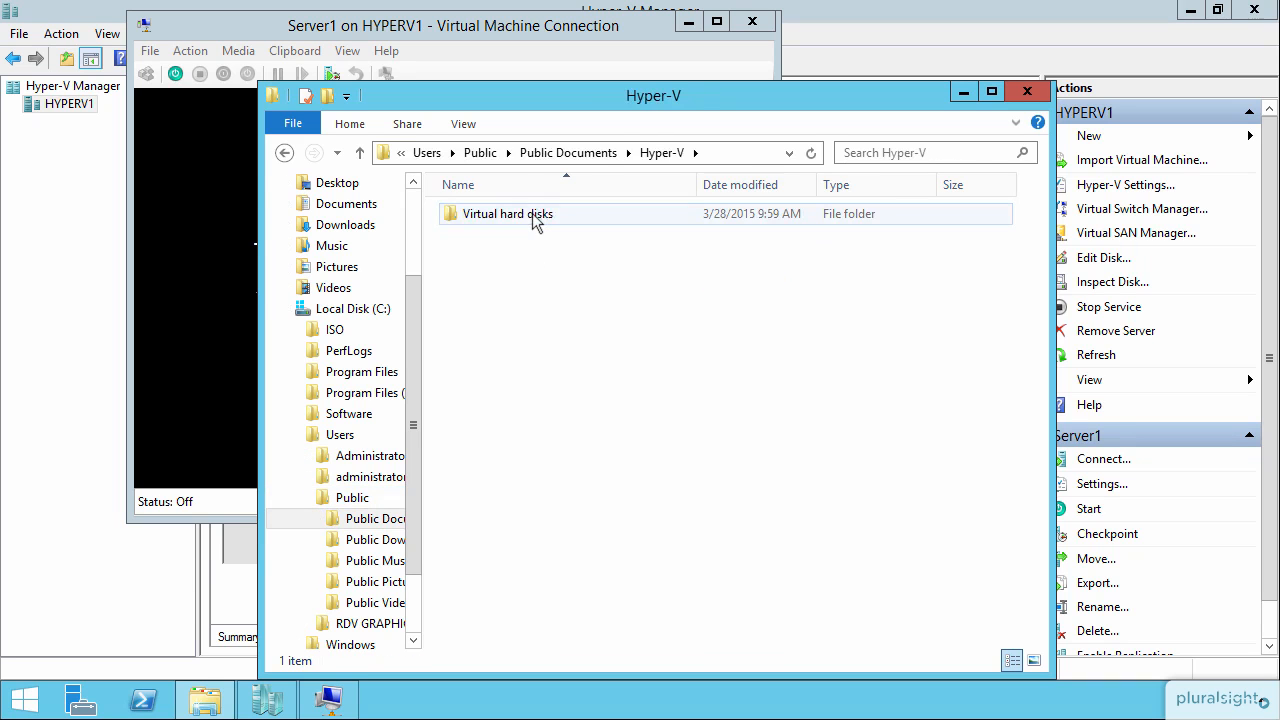
double_click(535, 214)
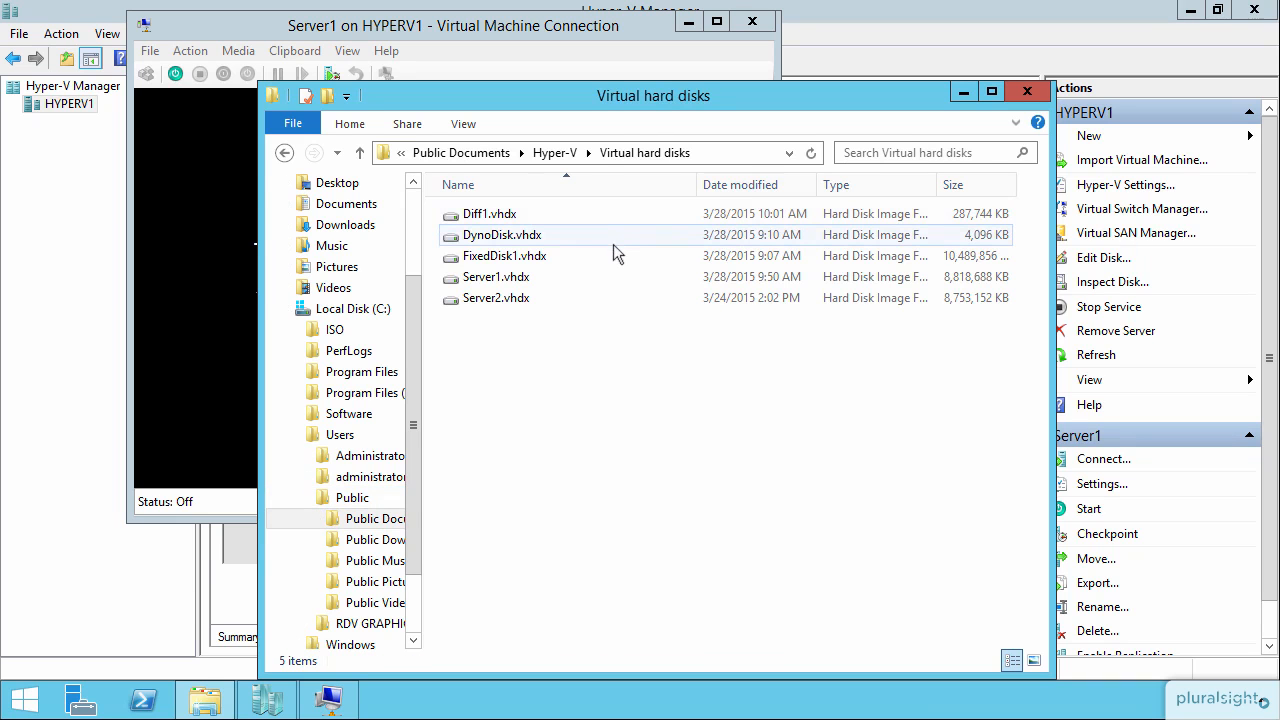
left_click(551, 213)
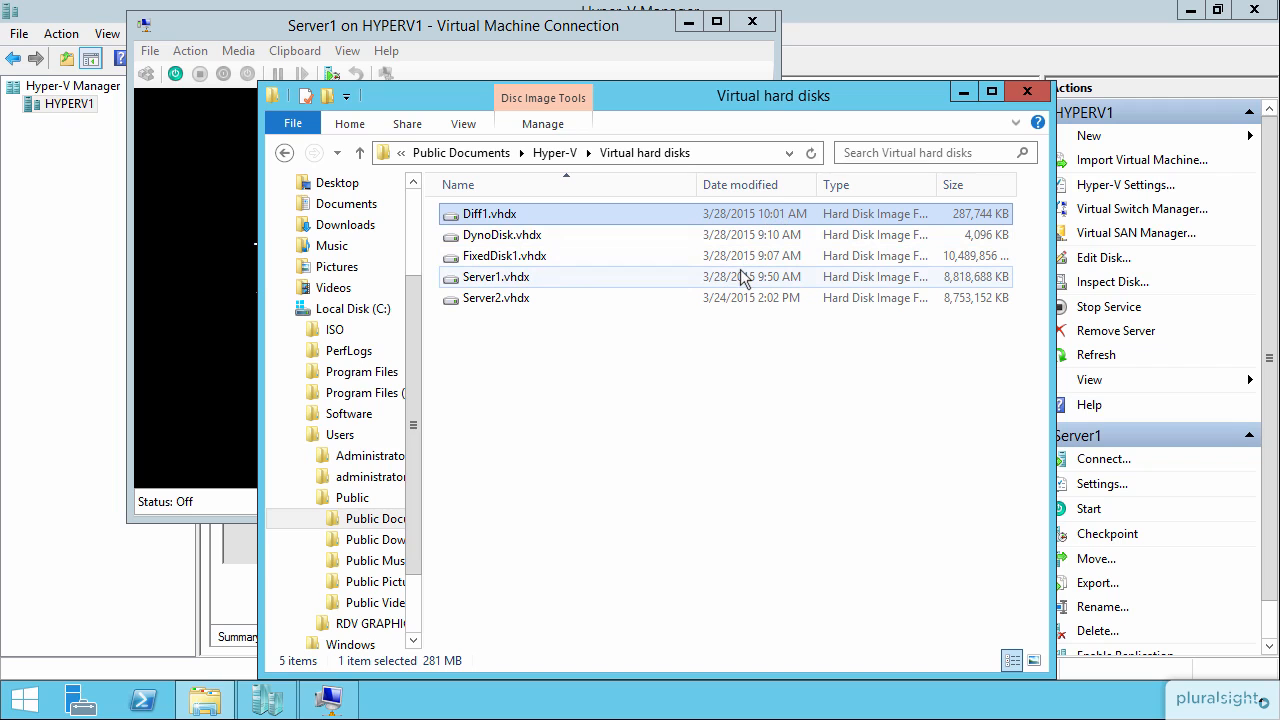
left_click(1026, 91)
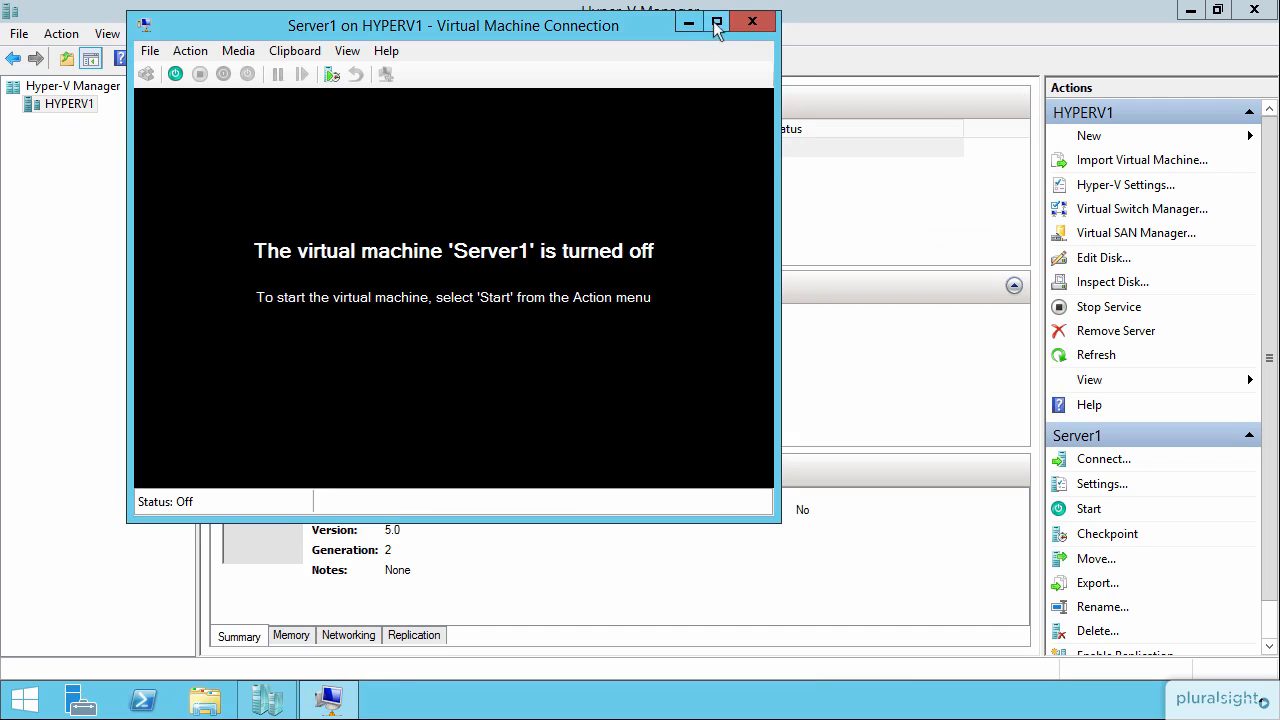
Close the VM connection window and start a new virtual machine named NewServer.
left_click(752, 21)
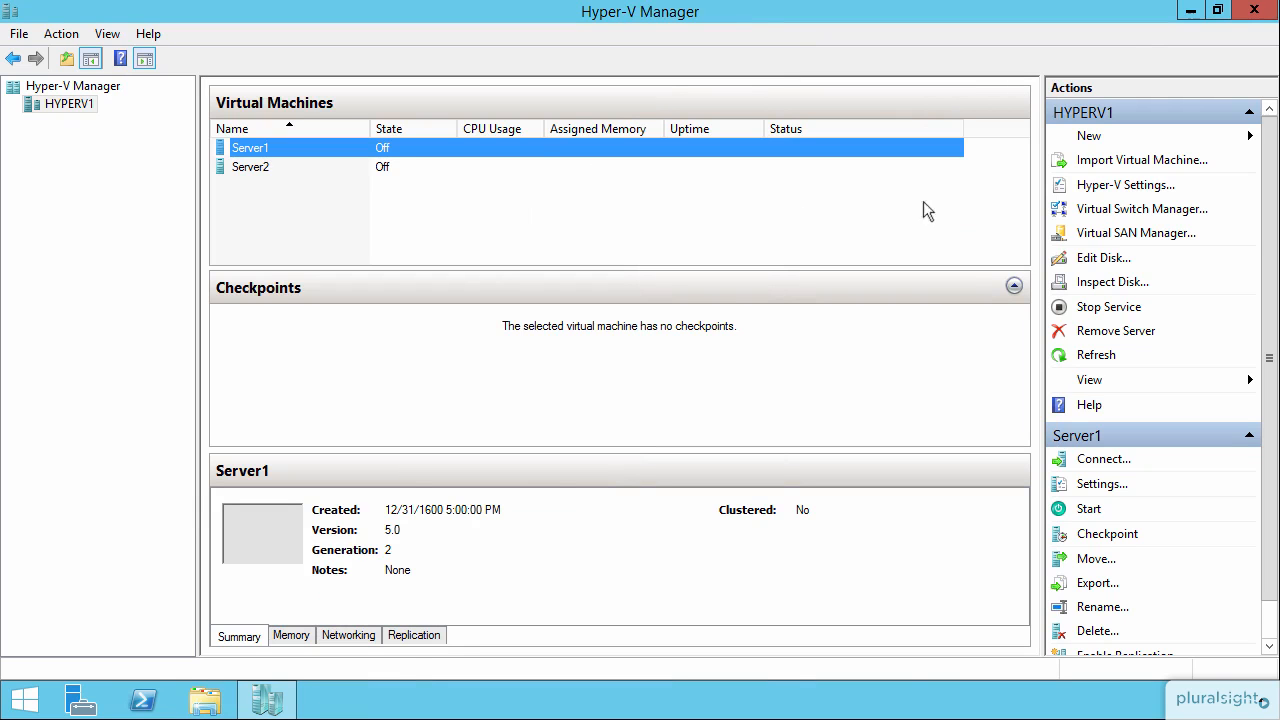
left_click(1088, 136)
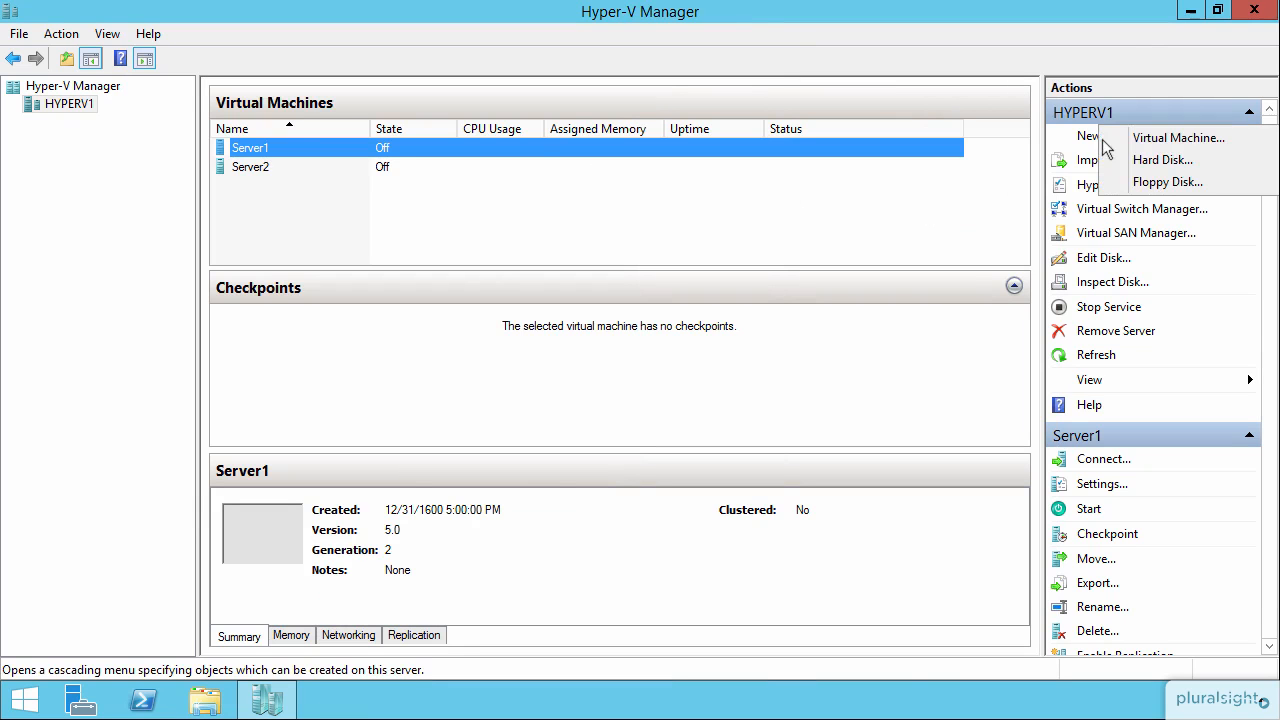
left_click(1168, 140)
left_click(774, 573)
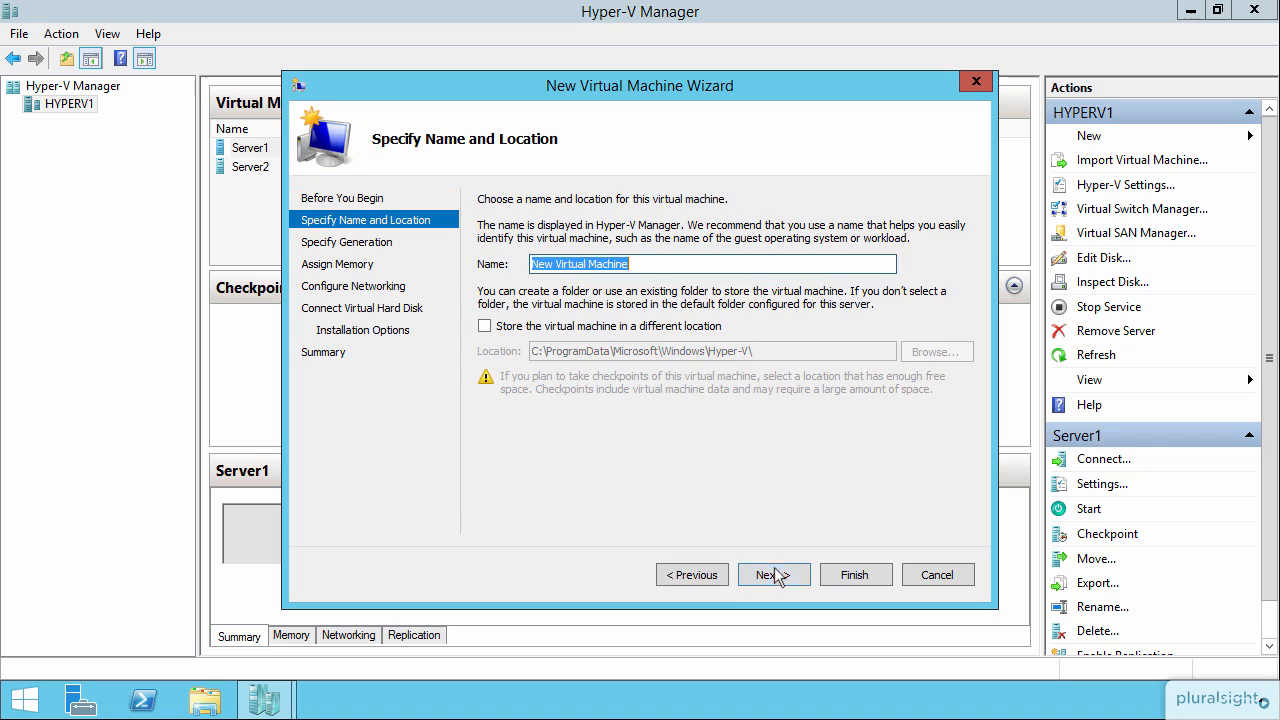
type("NewServer")
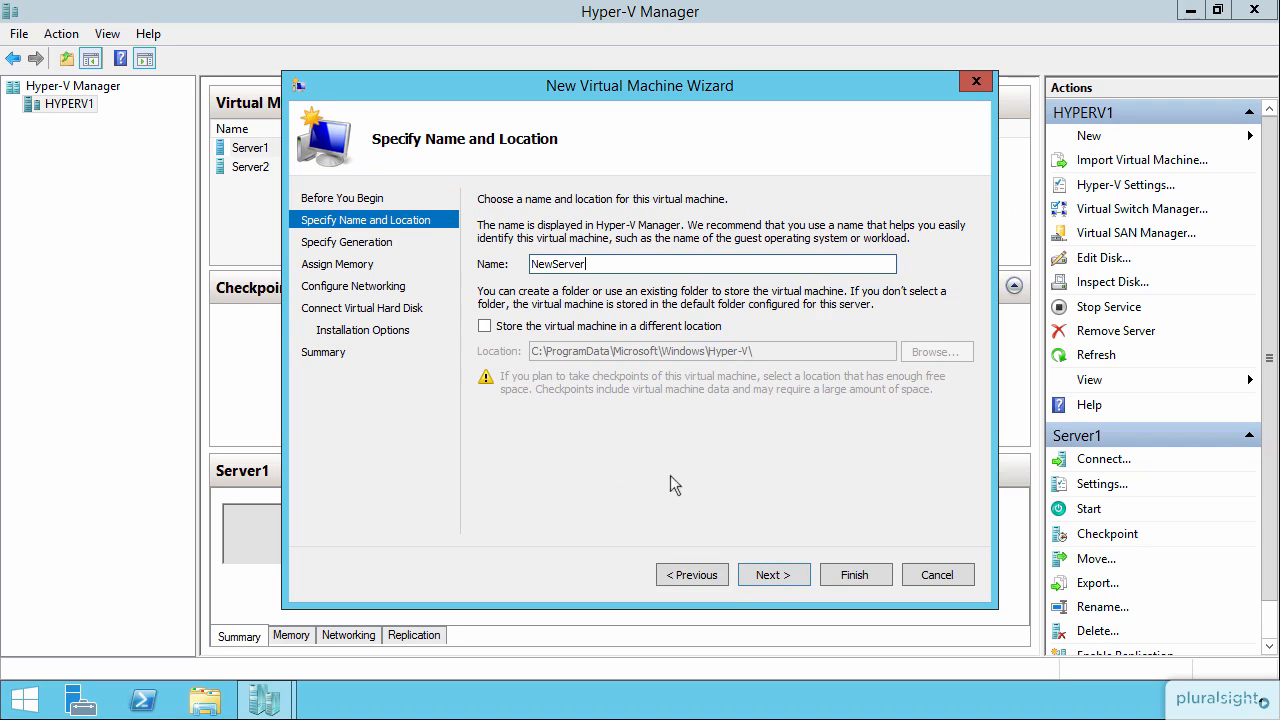
left_click(767, 574)
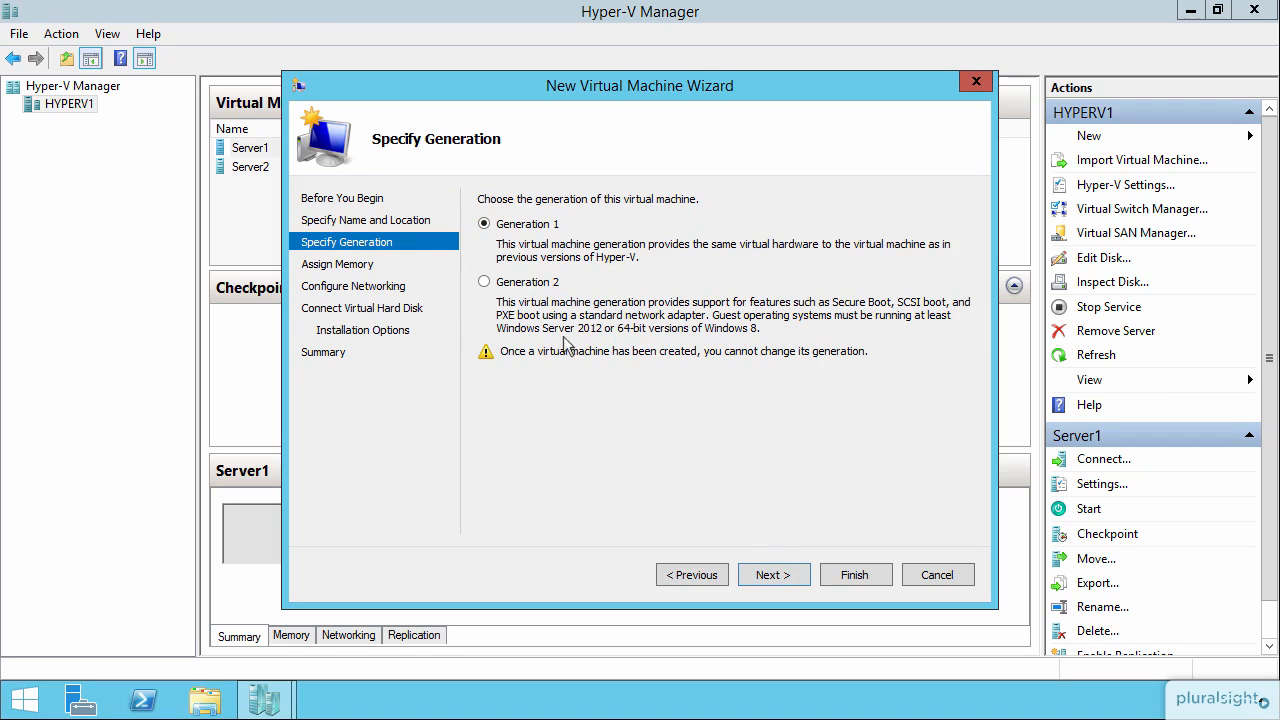
Create the VM as Generation 2 with default memory and networking, attaching a virtual hard disk later.
left_click(540, 284)
left_click(788, 578)
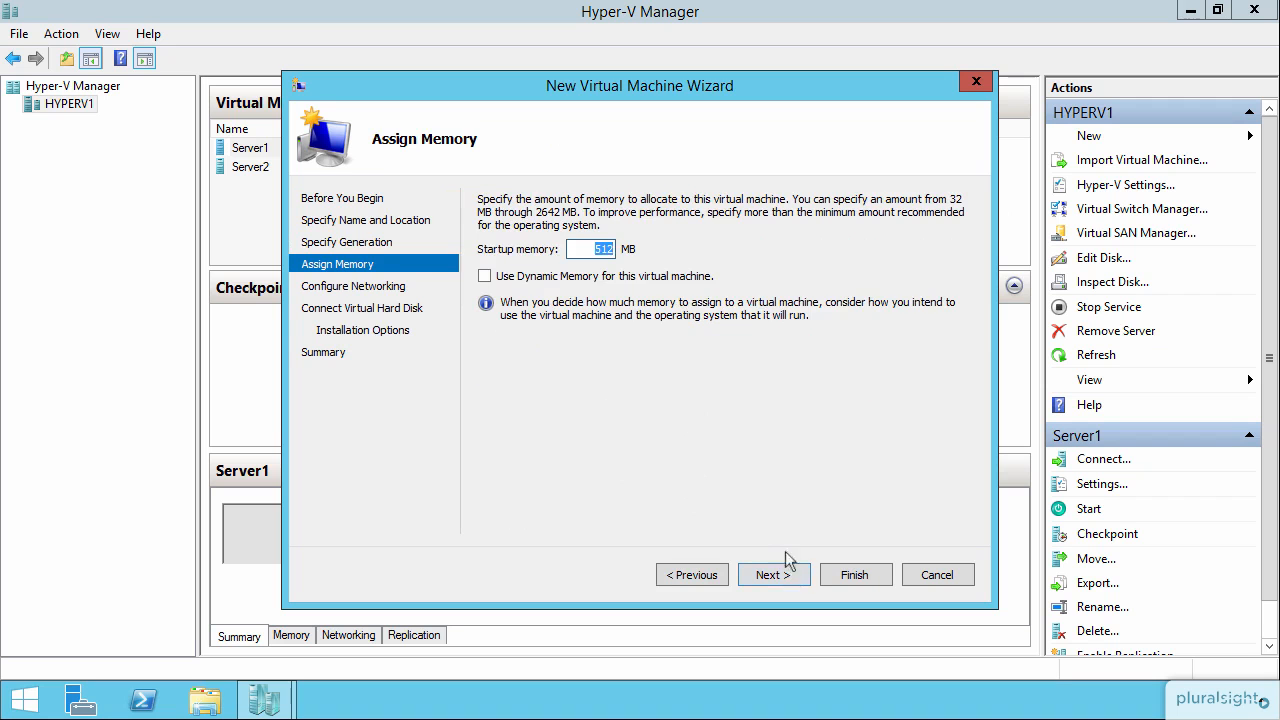
left_click(781, 574)
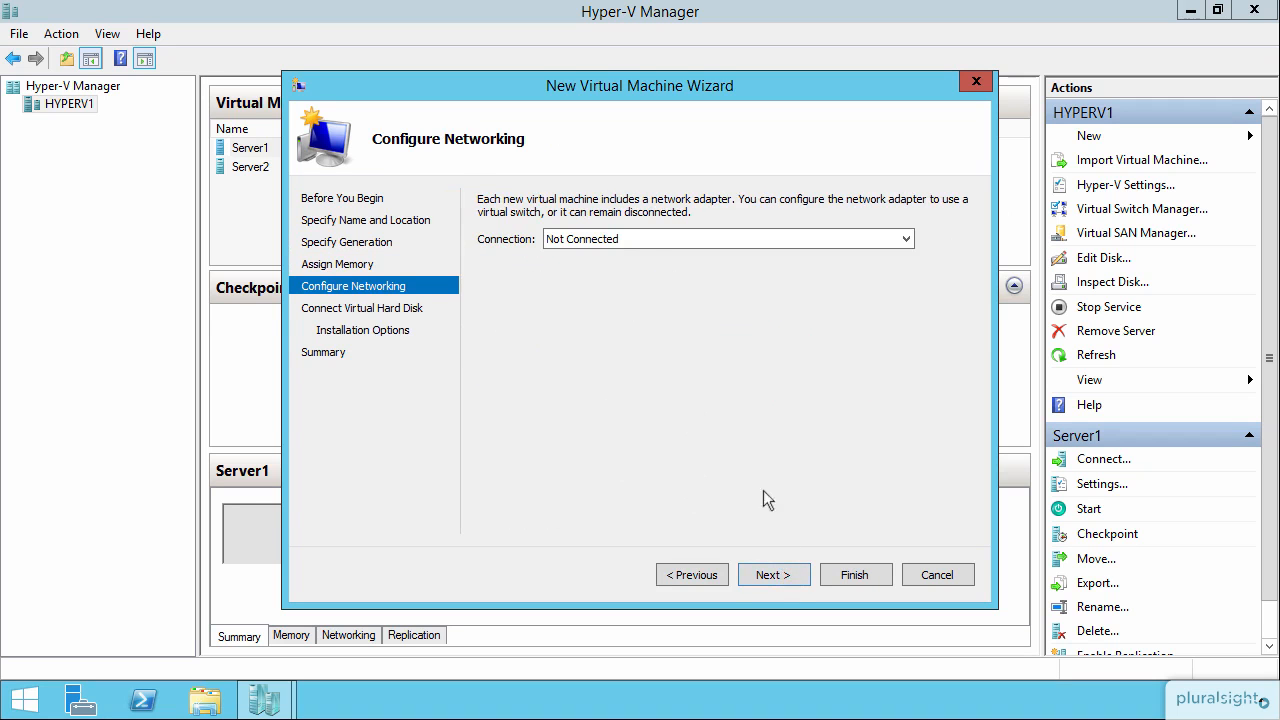
left_click(776, 576)
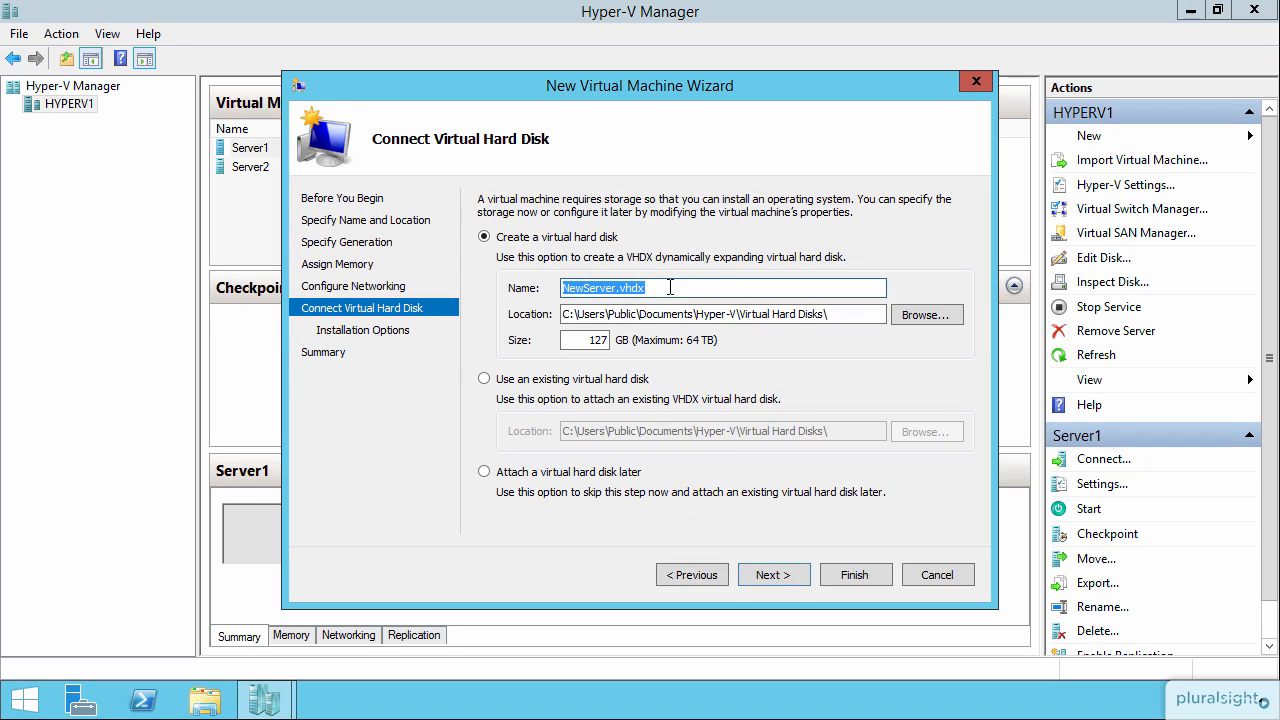
left_click(601, 476)
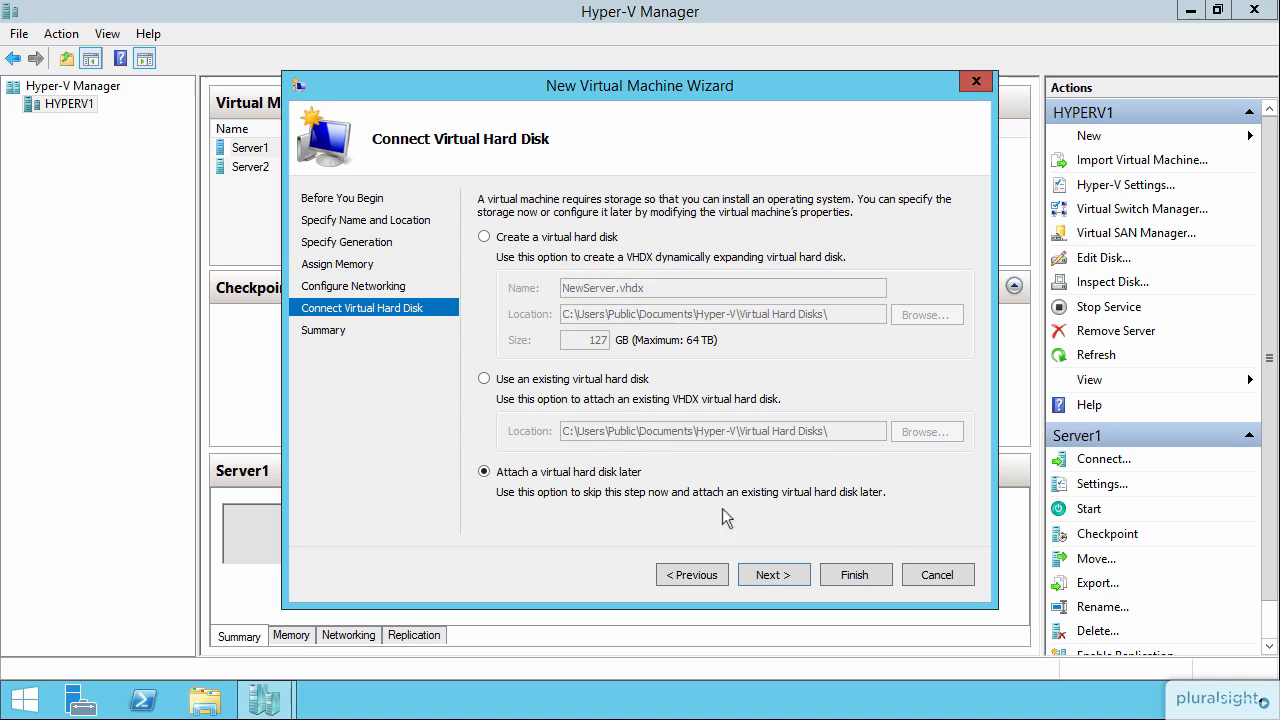
left_click(769, 576)
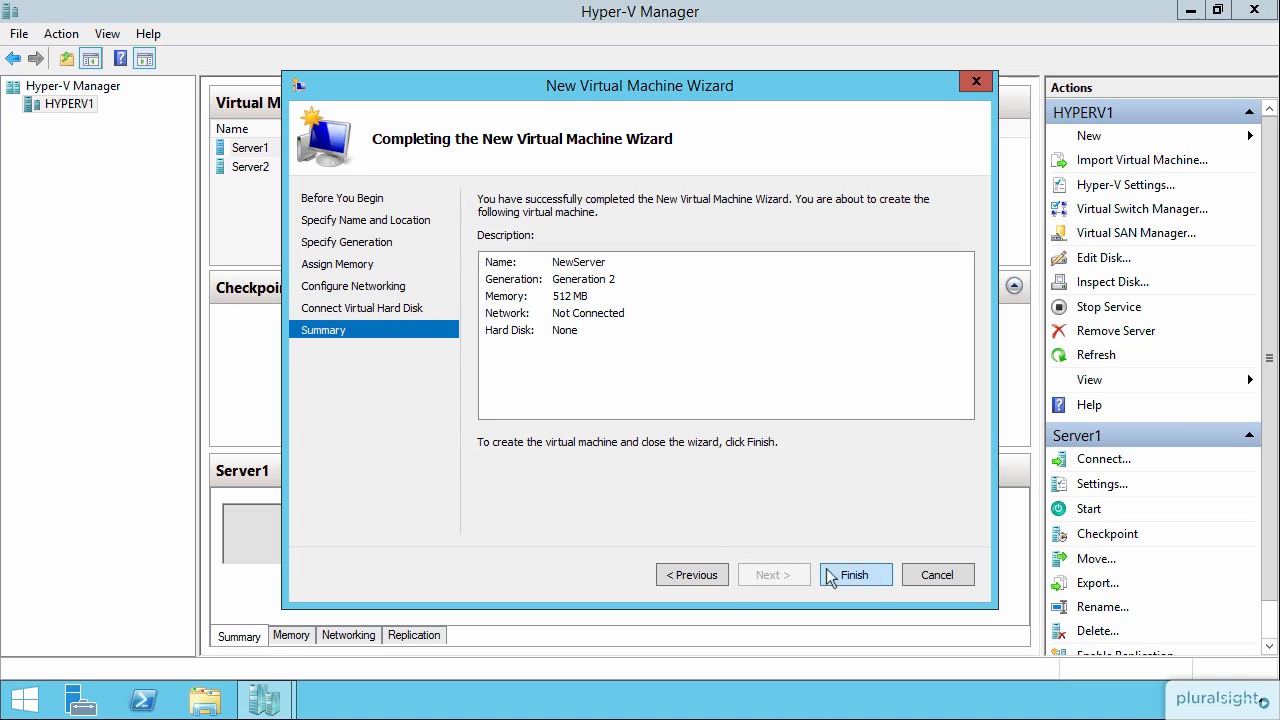
left_click(868, 566)
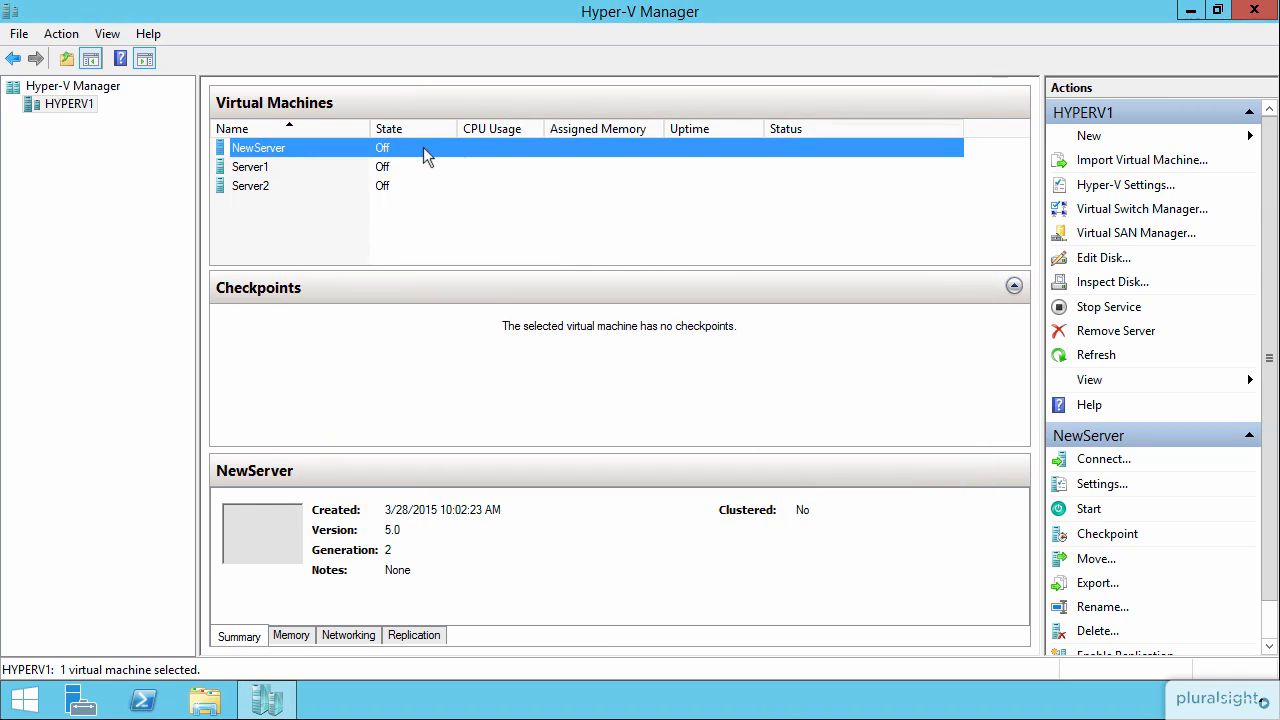
Open NewServer's settings and add a hard drive to its SCSI controller.
right_click(427, 155)
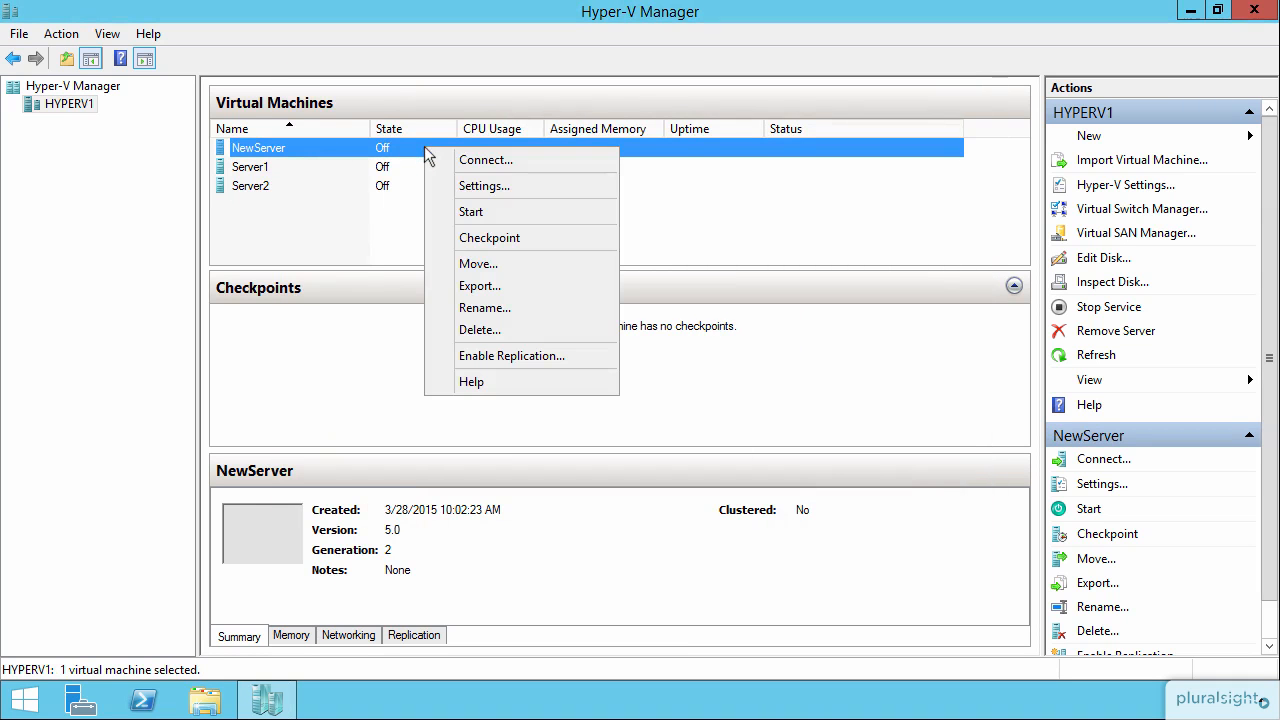
left_click(484, 185)
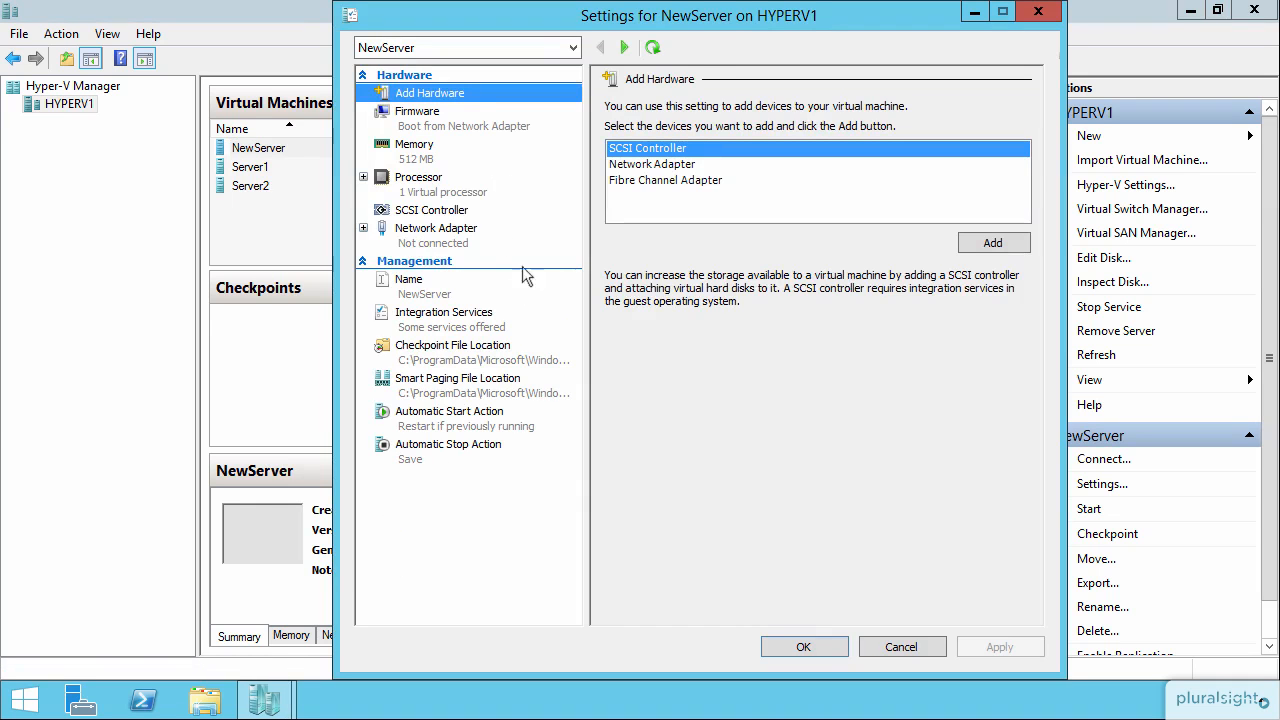
left_click(462, 211)
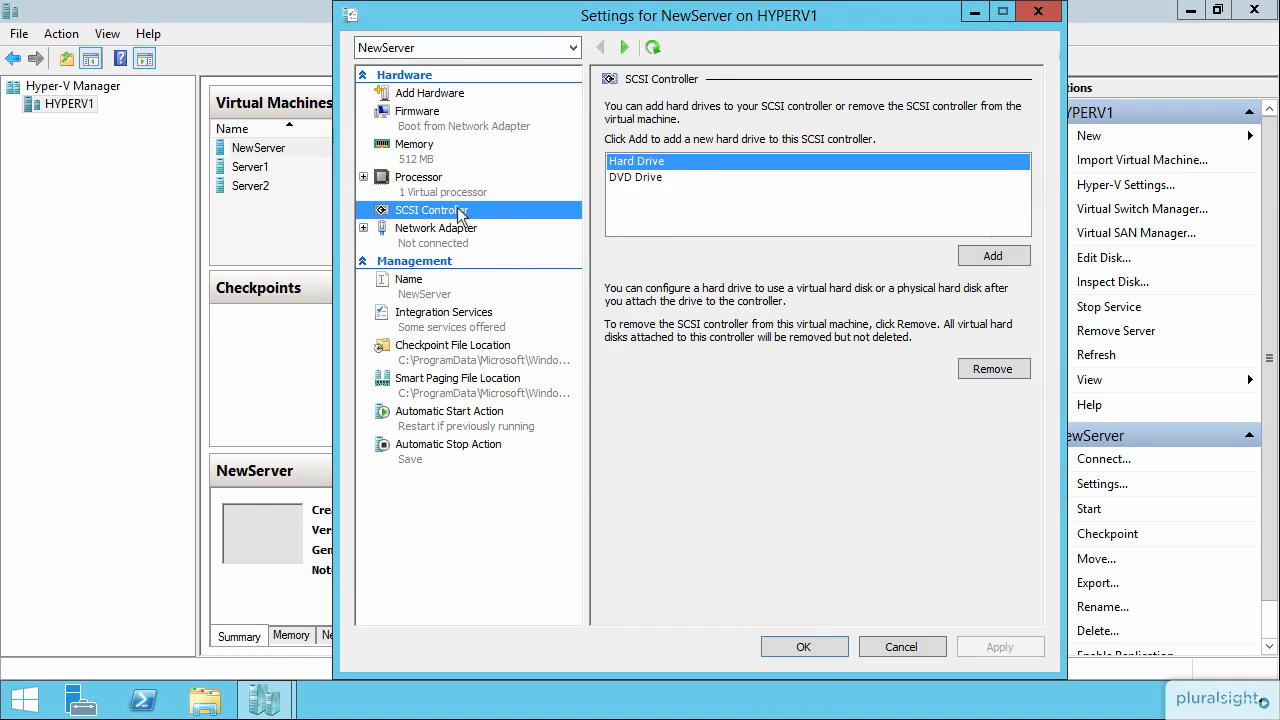
left_click(980, 257)
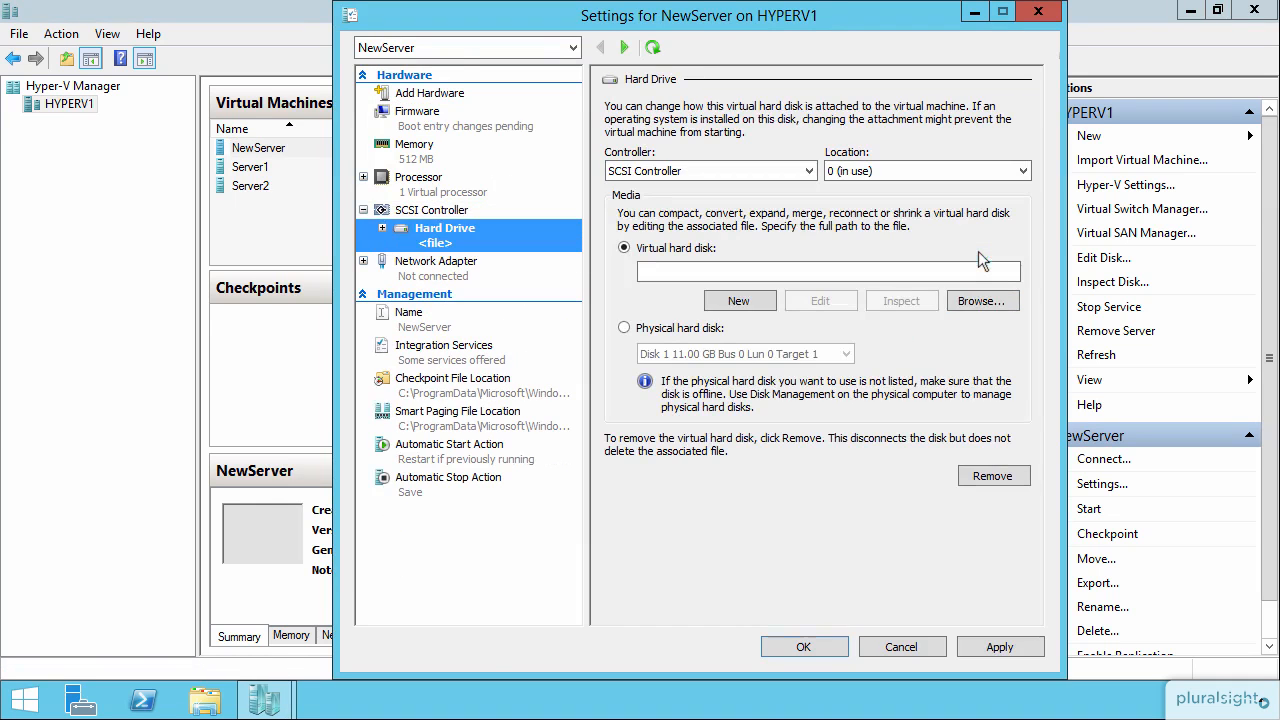
Start a new Differencing virtual hard disk, keeping the default name and location.
left_click(716, 303)
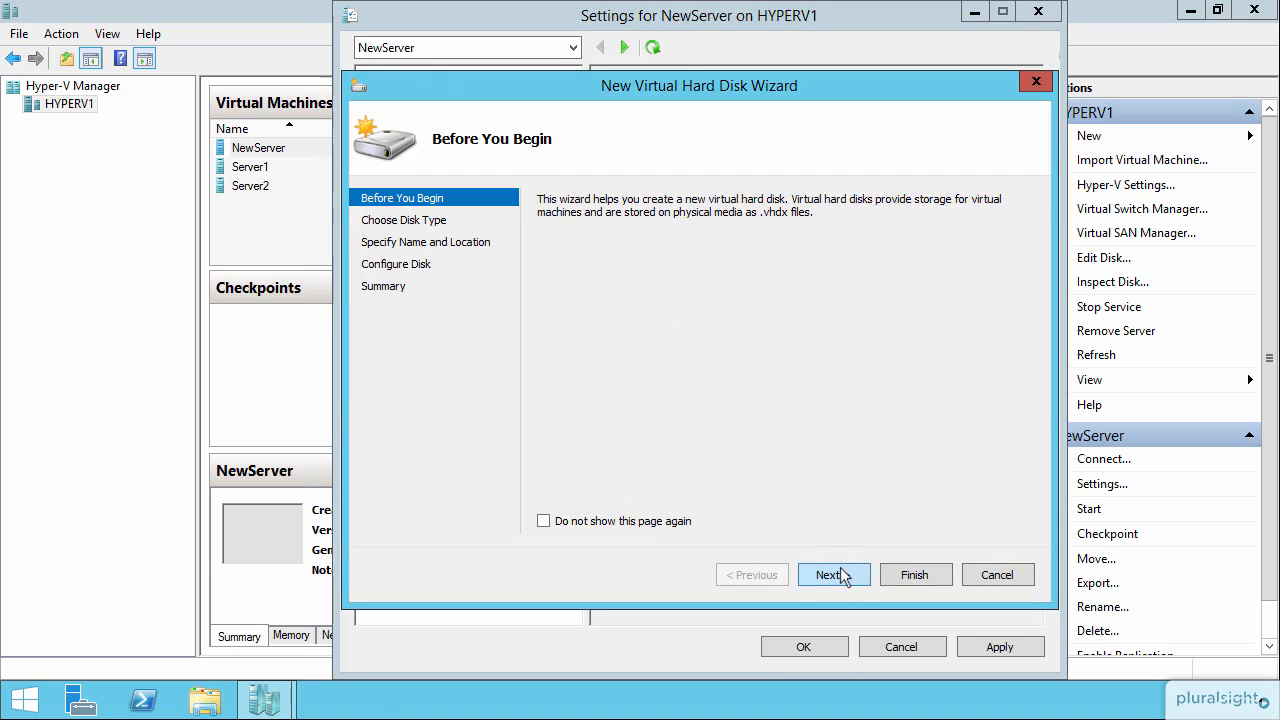
left_click(840, 575)
left_click(597, 367)
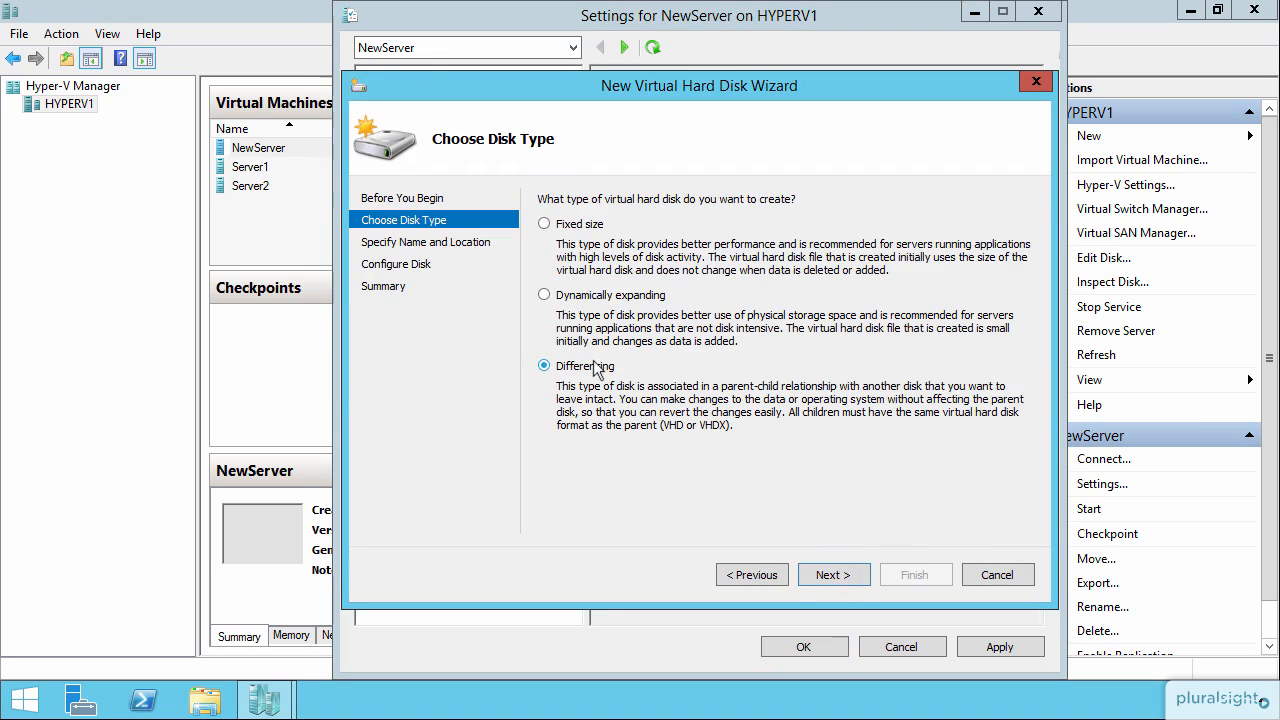
left_click(838, 574)
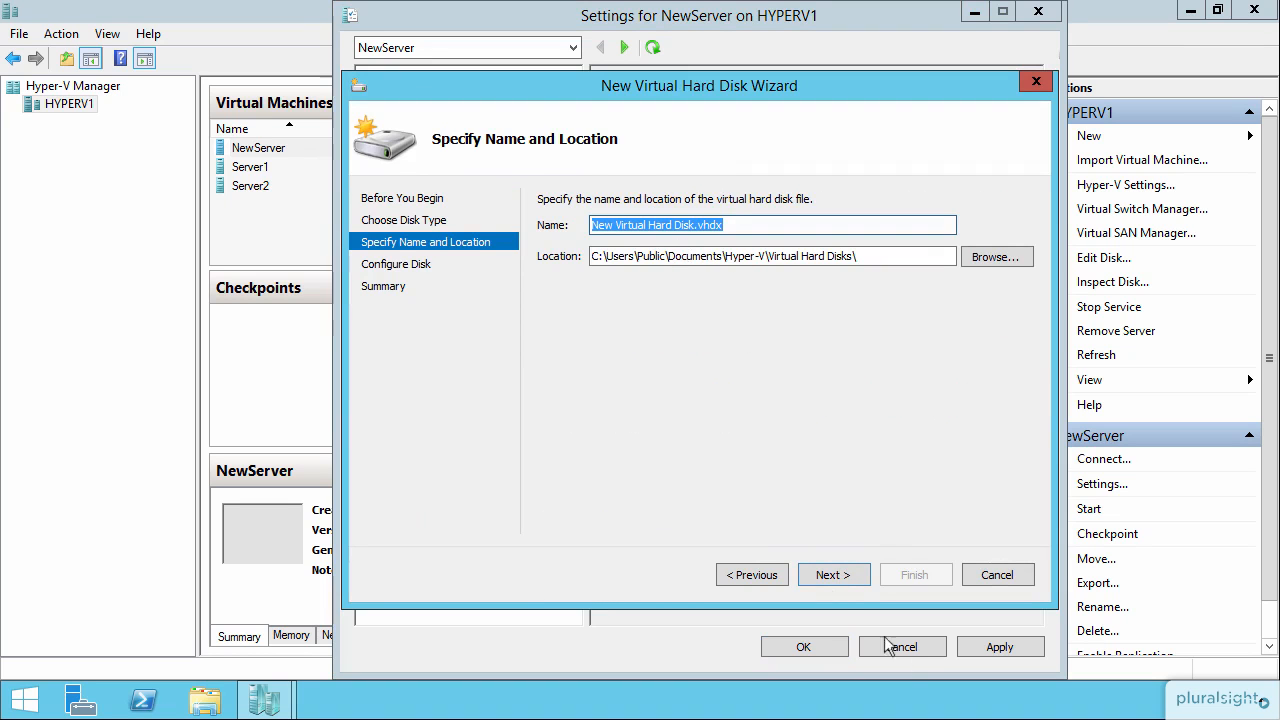
left_click(824, 580)
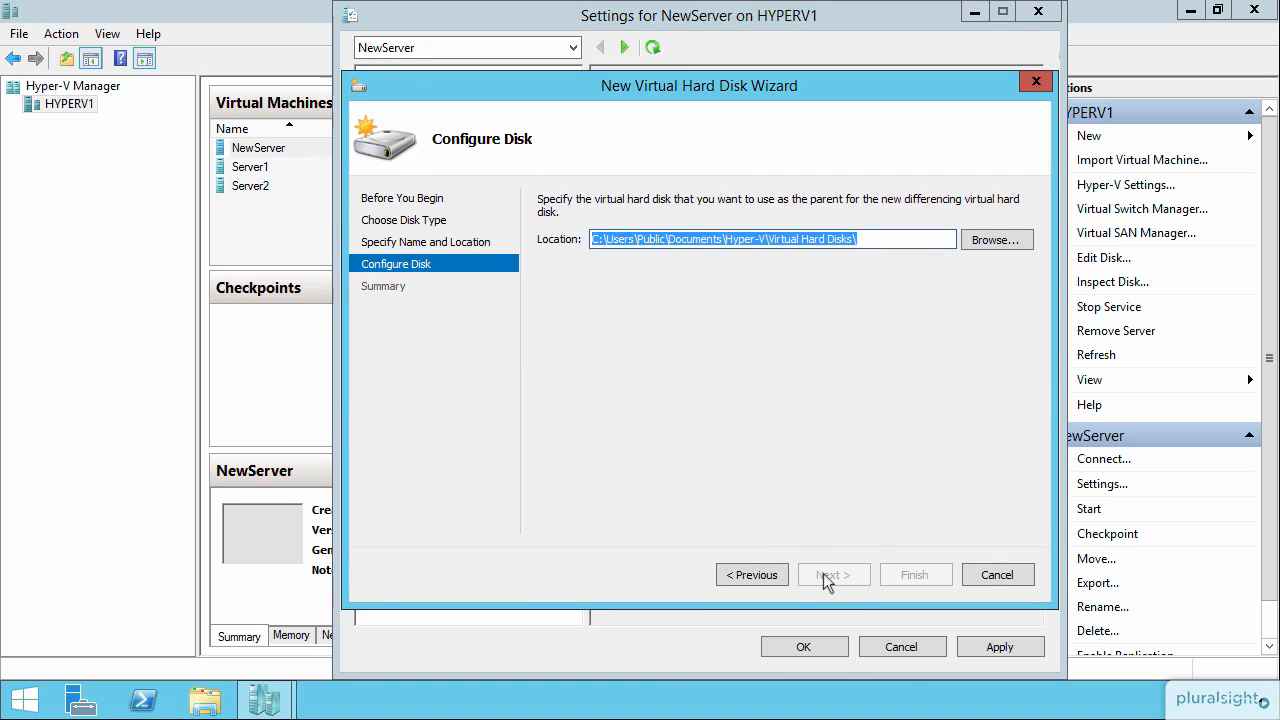
Choose Server1.vhdx as the parent disk and finish the new disk wizard.
left_click(995, 243)
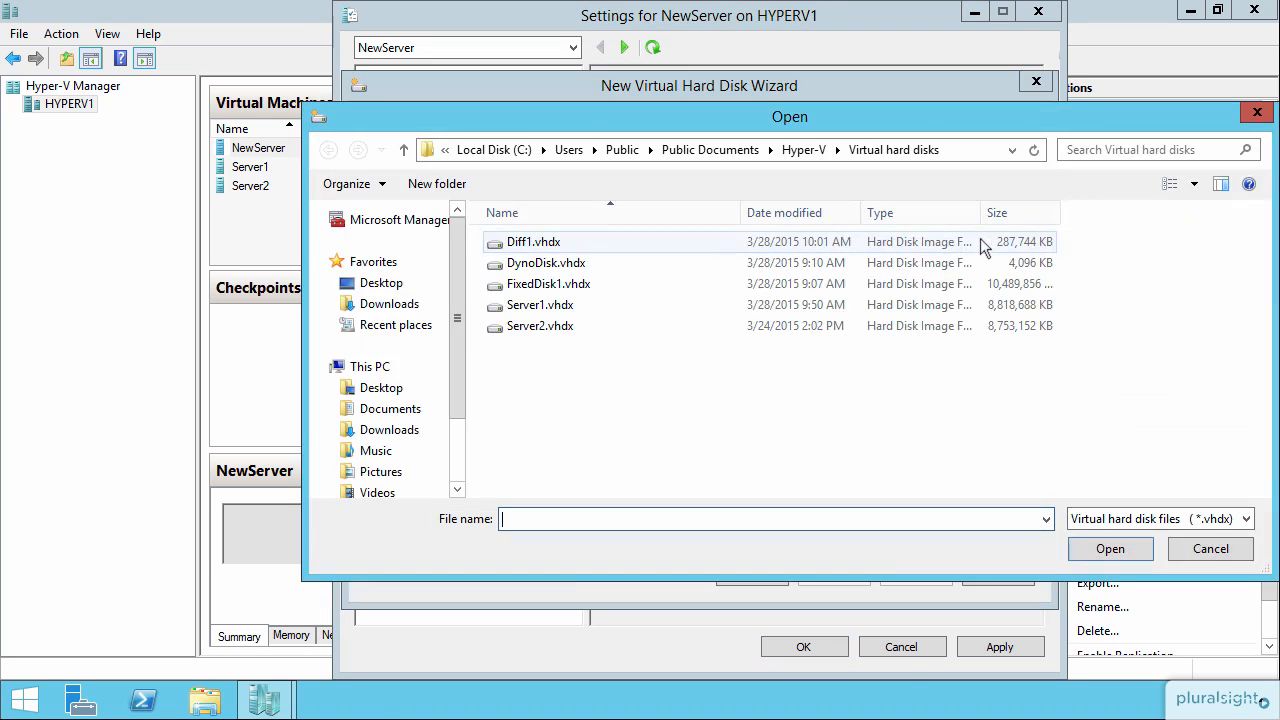
left_click(587, 312)
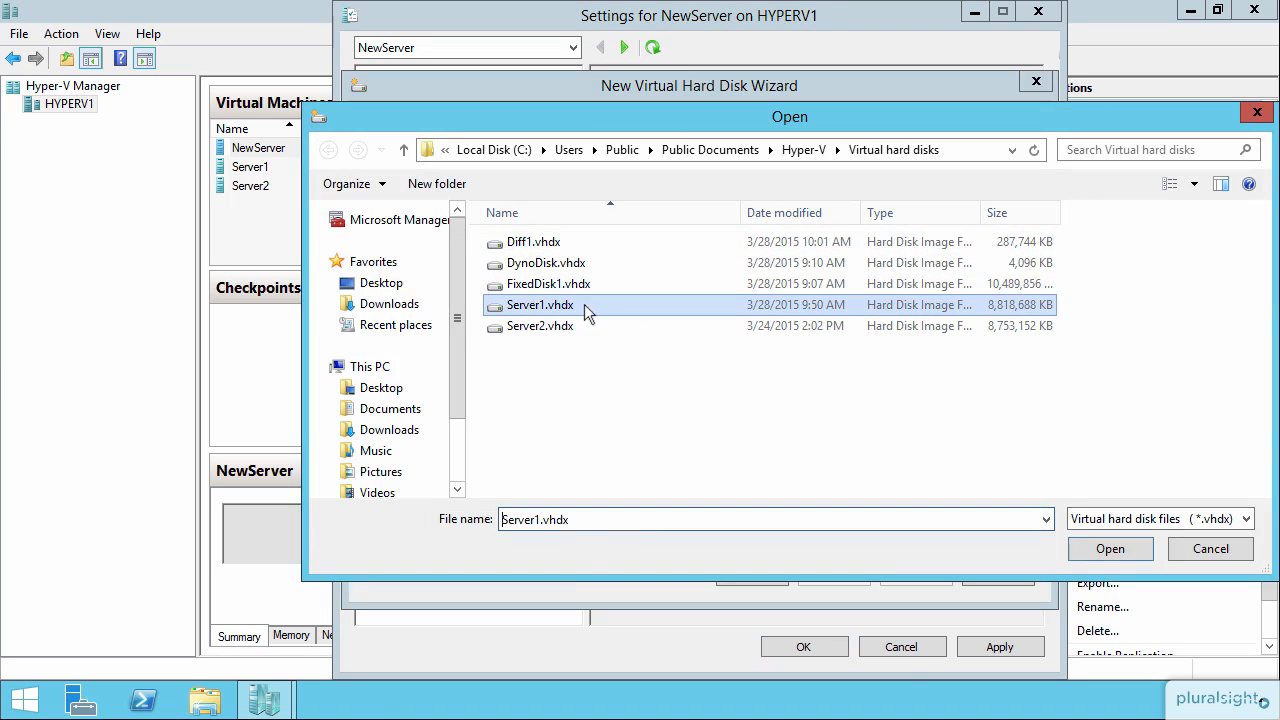
left_click(1126, 555)
left_click(924, 574)
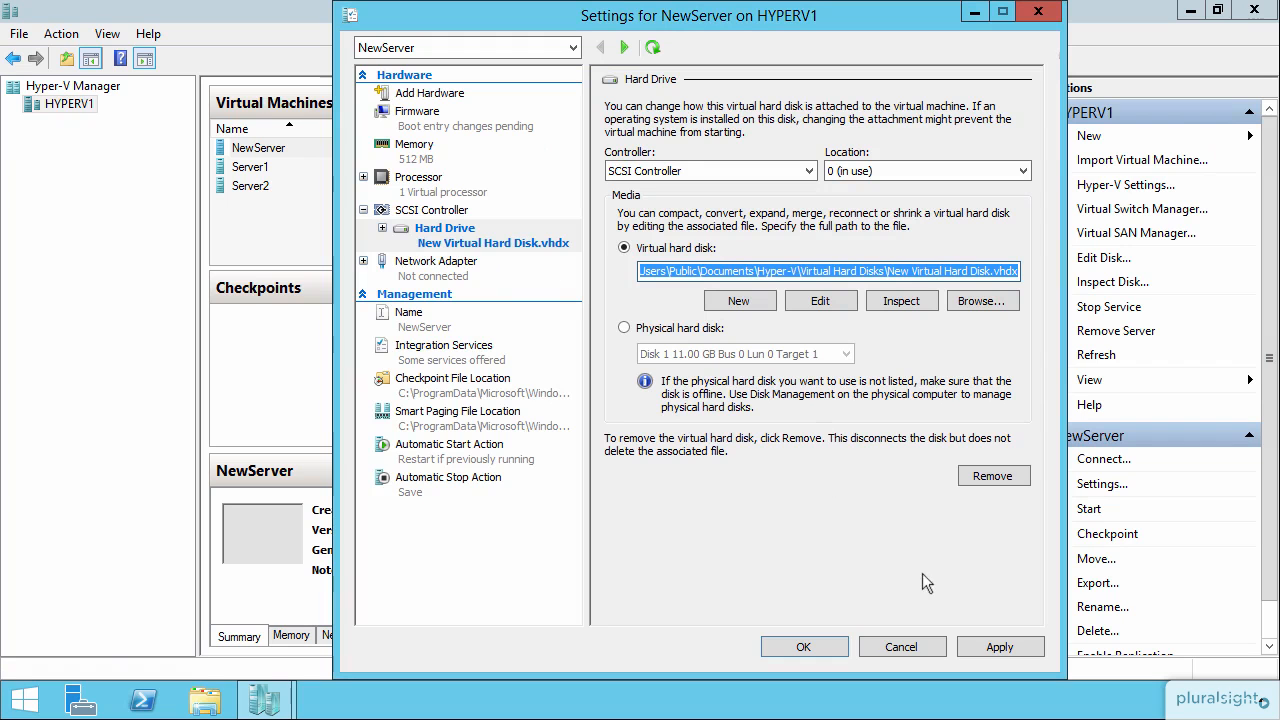
Save NewServer's hard drive settings, close the settings window, and start the NewServer virtual machine.
left_click(998, 648)
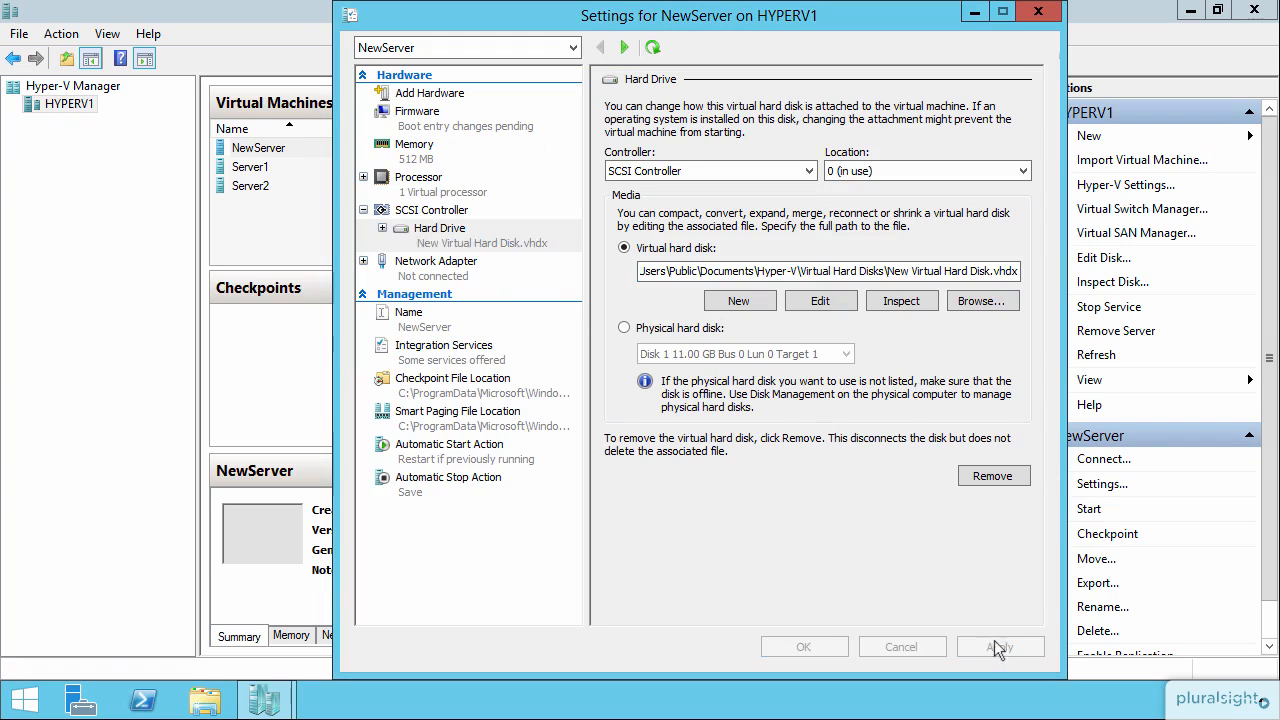
left_click(806, 645)
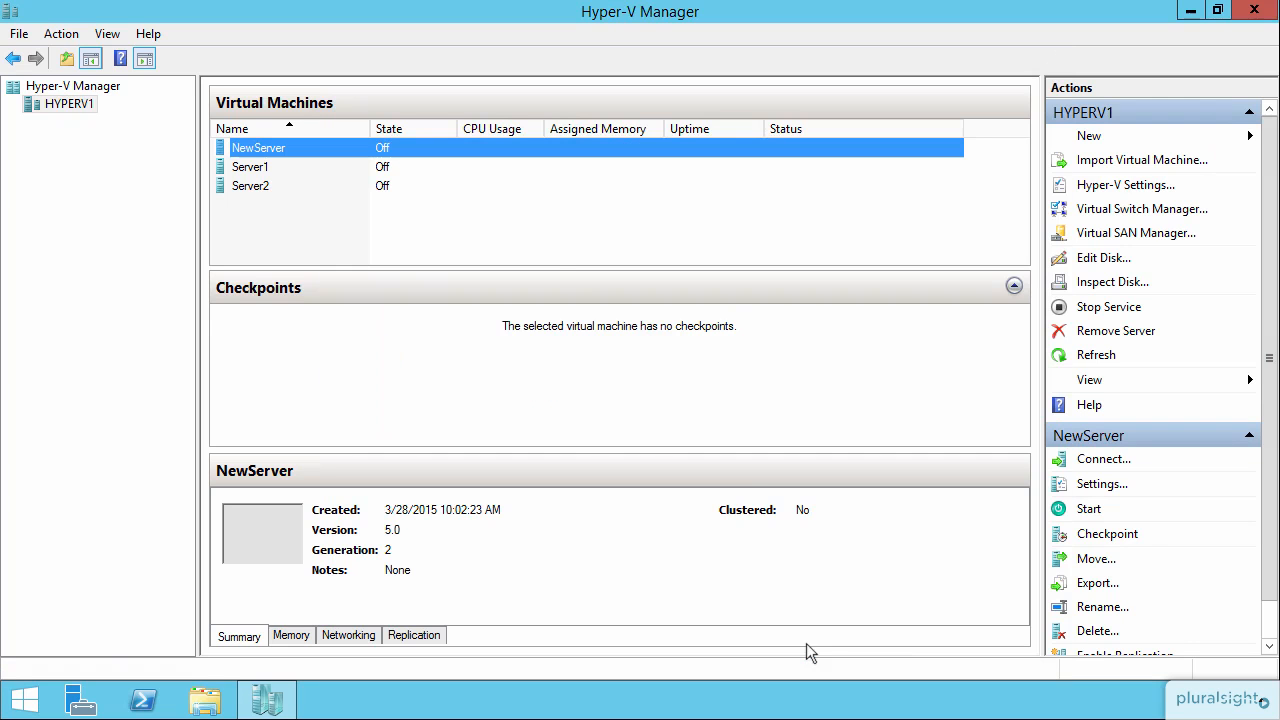
right_click(414, 146)
left_click(504, 211)
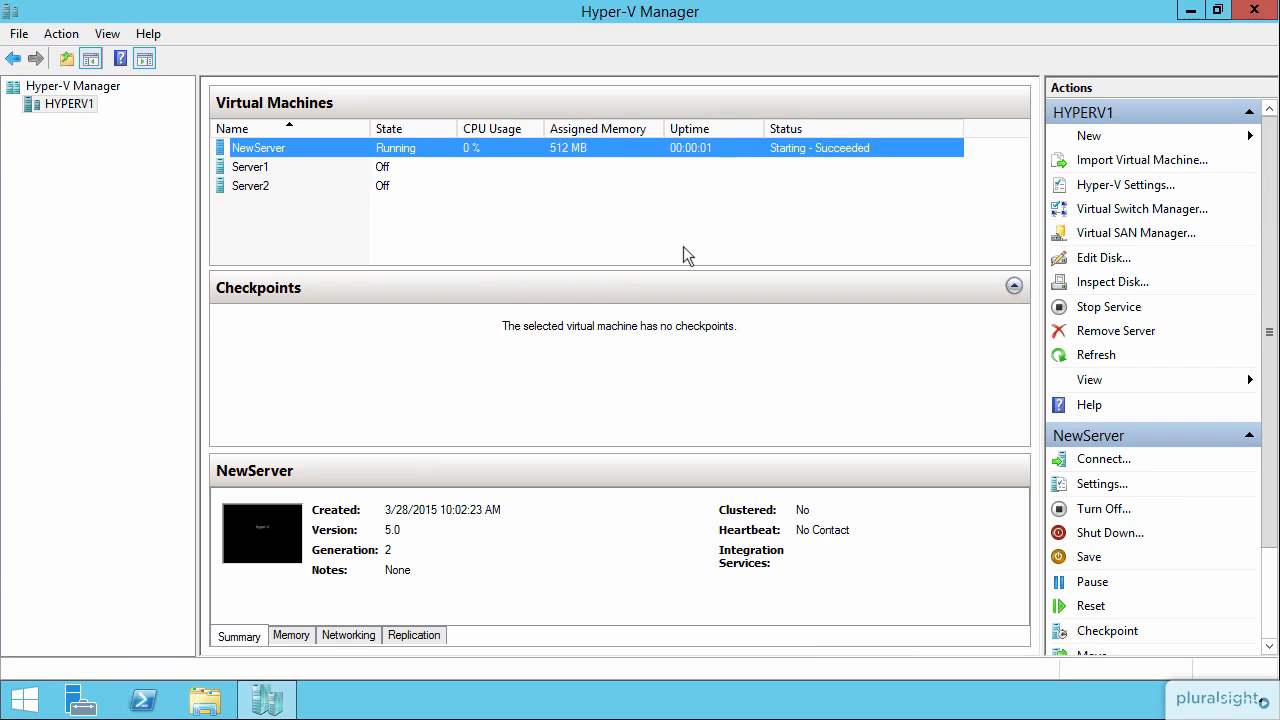
Connect to NewServer's console, send Ctrl+Alt+Del, and sign in as Administrator with the account password.
double_click(603, 145)
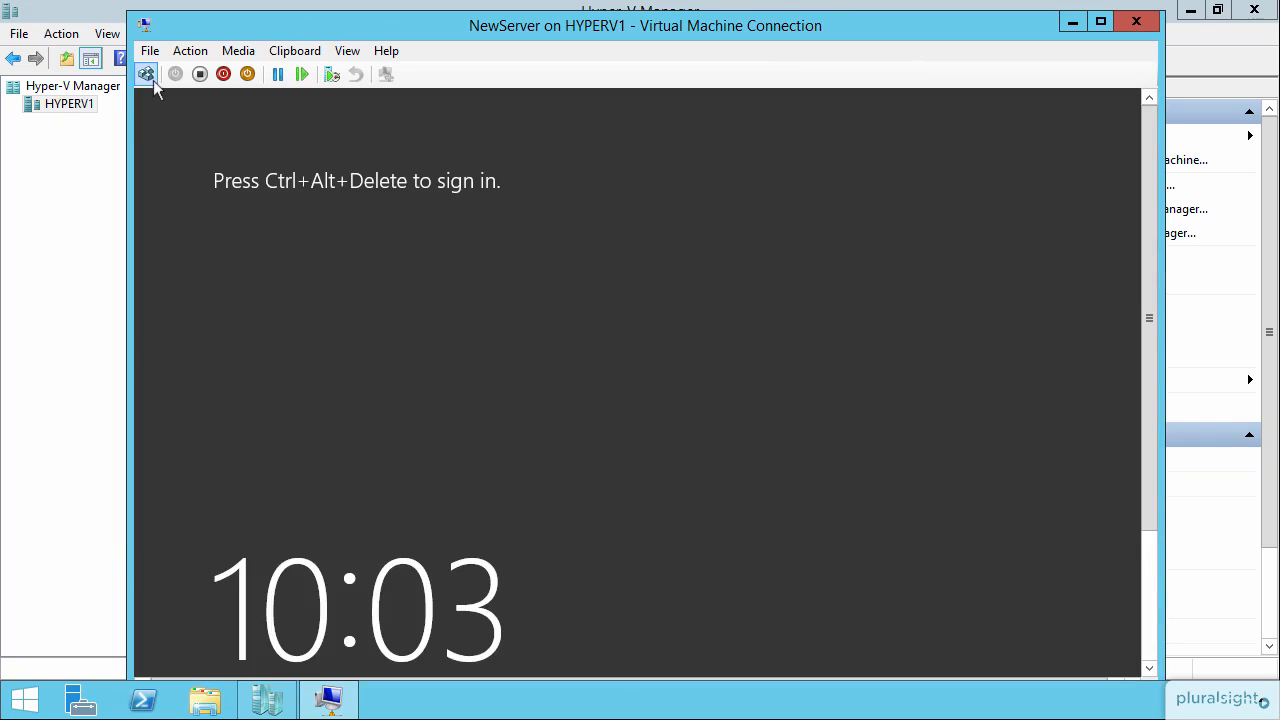
left_click(150, 82)
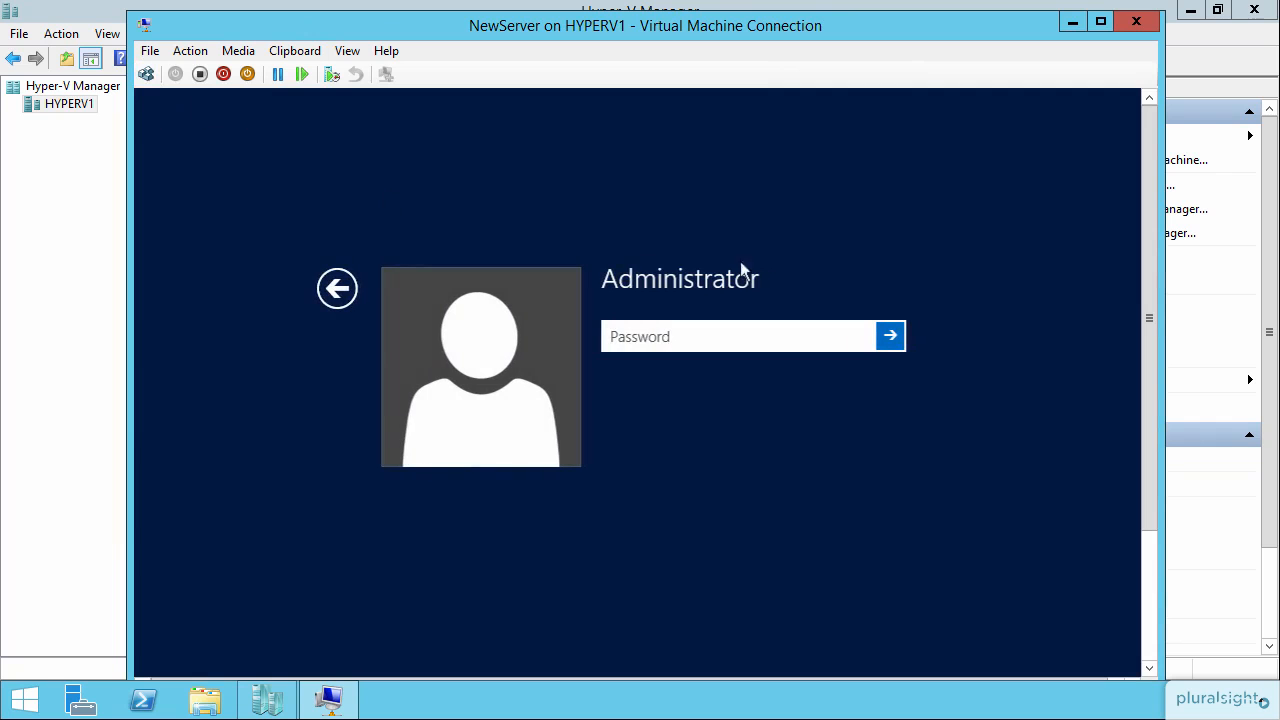
type("Pa$$w0rd")
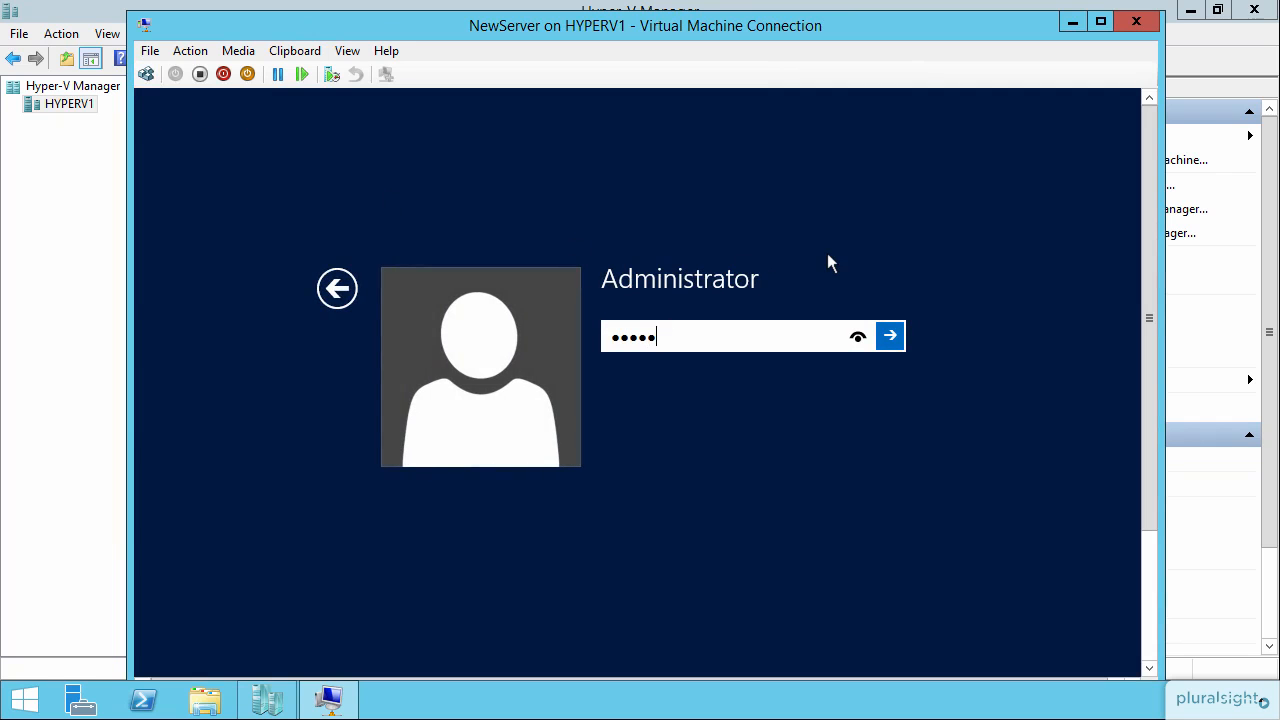
key("Return")
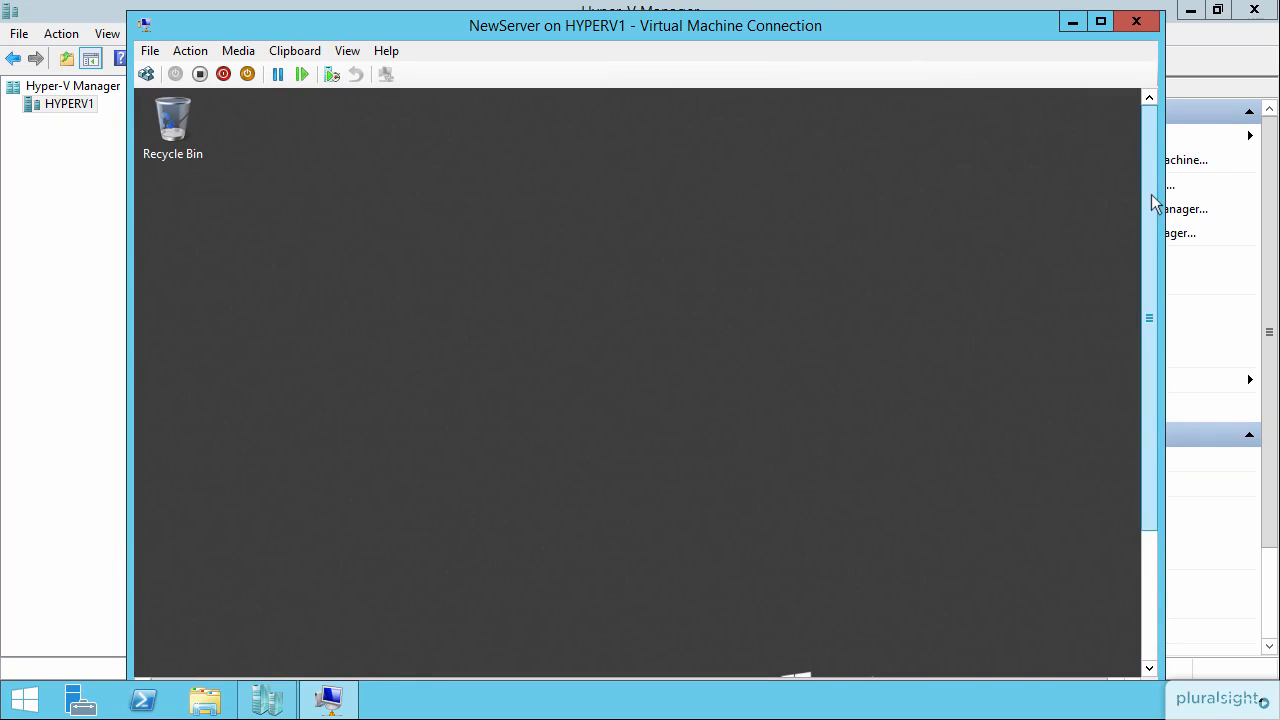
Open File Explorer inside the VM and browse the Local Disk (C:) contents under Computer.
left_click_drag(1151, 200, 1151, 392)
left_click(325, 645)
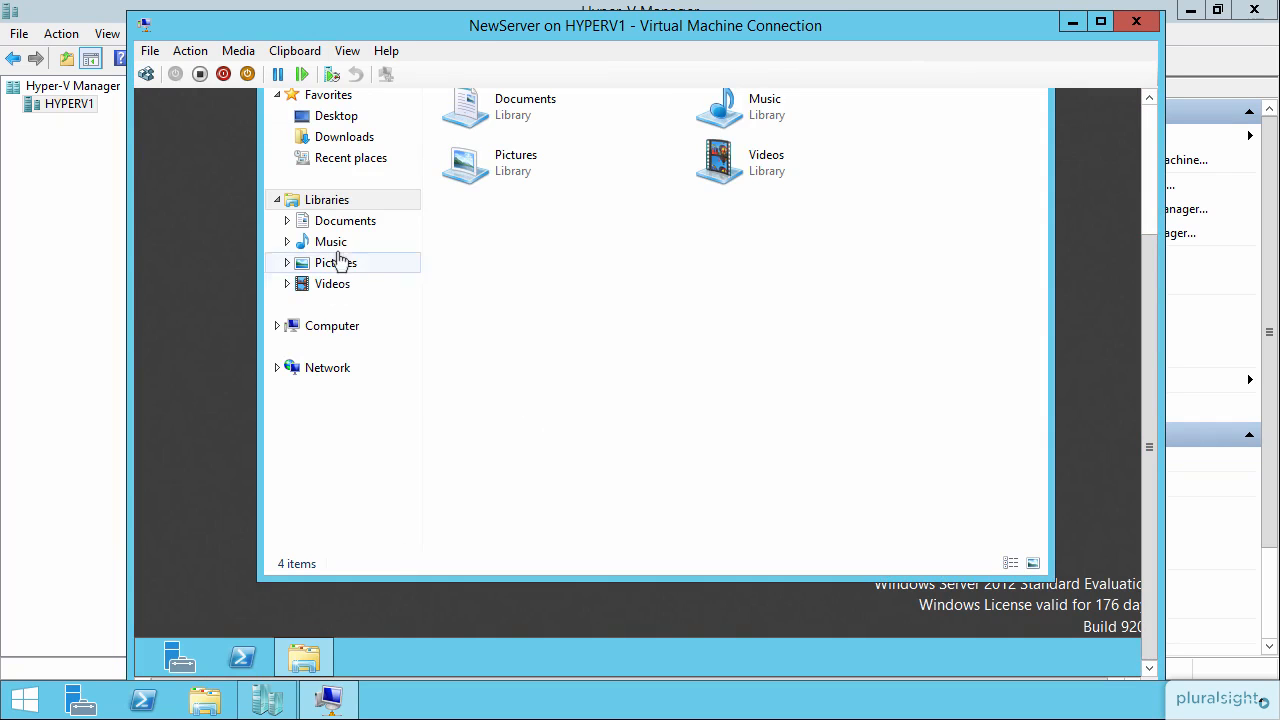
left_click(347, 335)
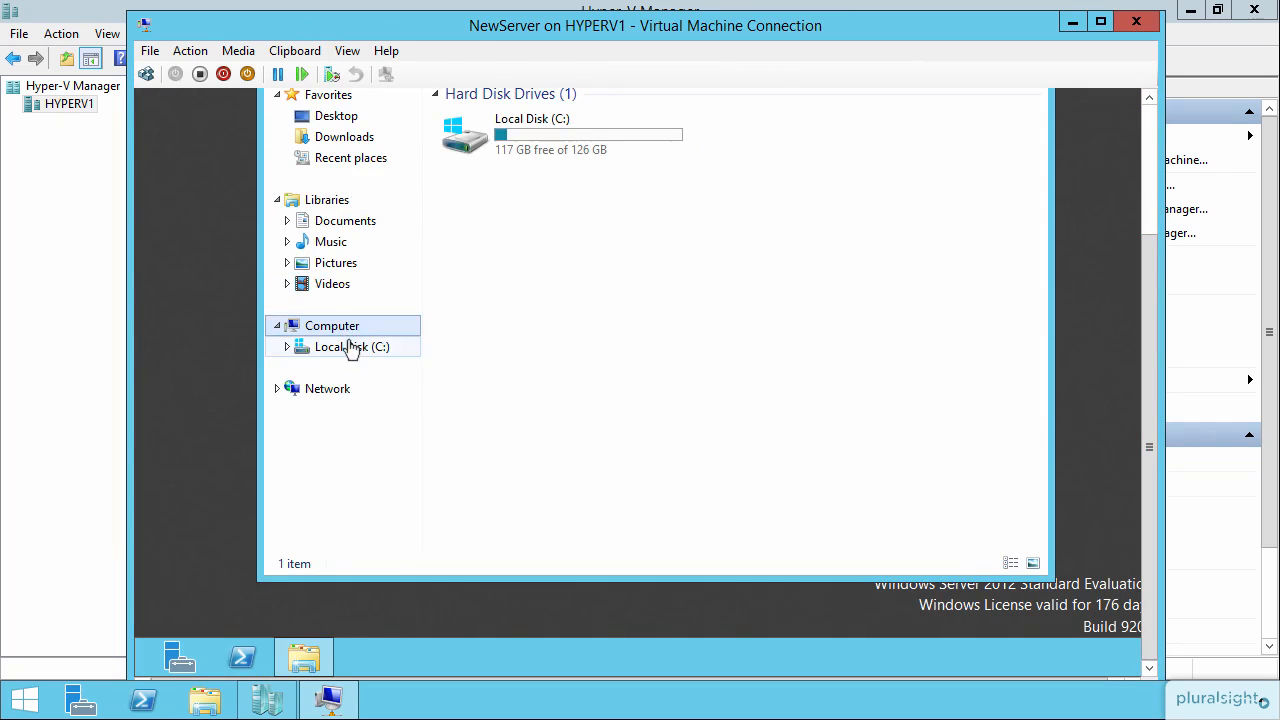
left_click(330, 347)
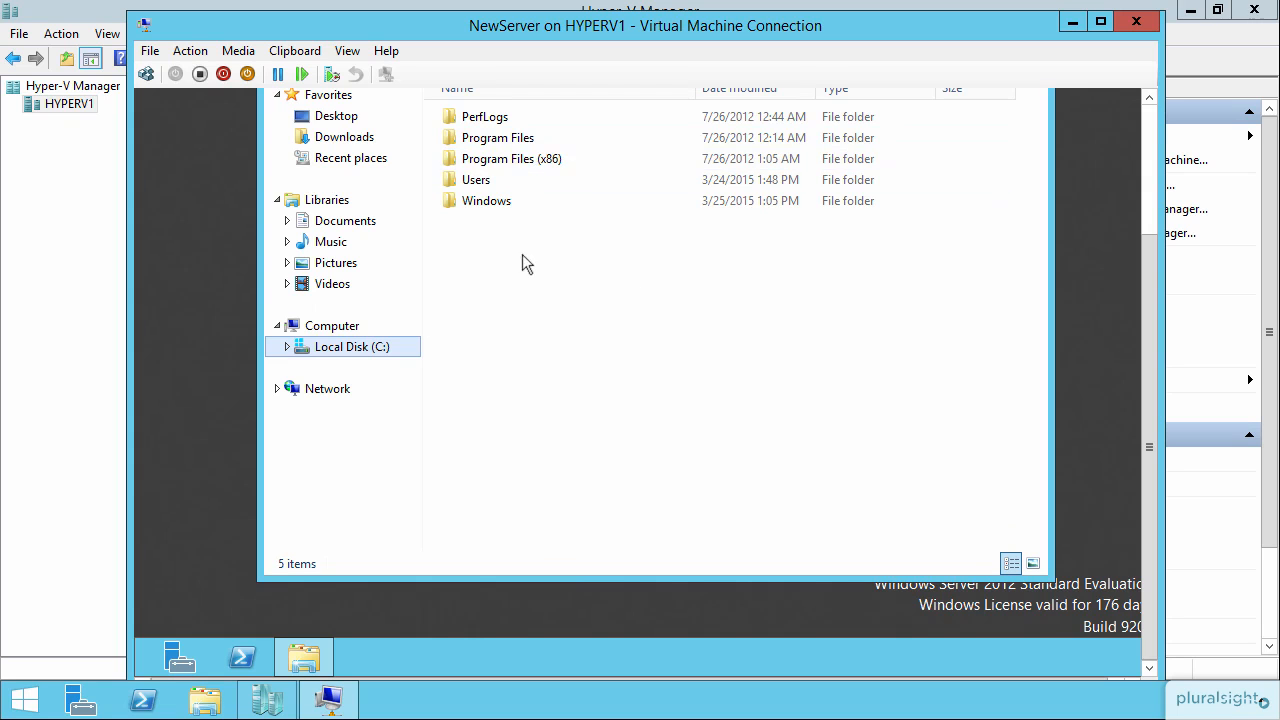